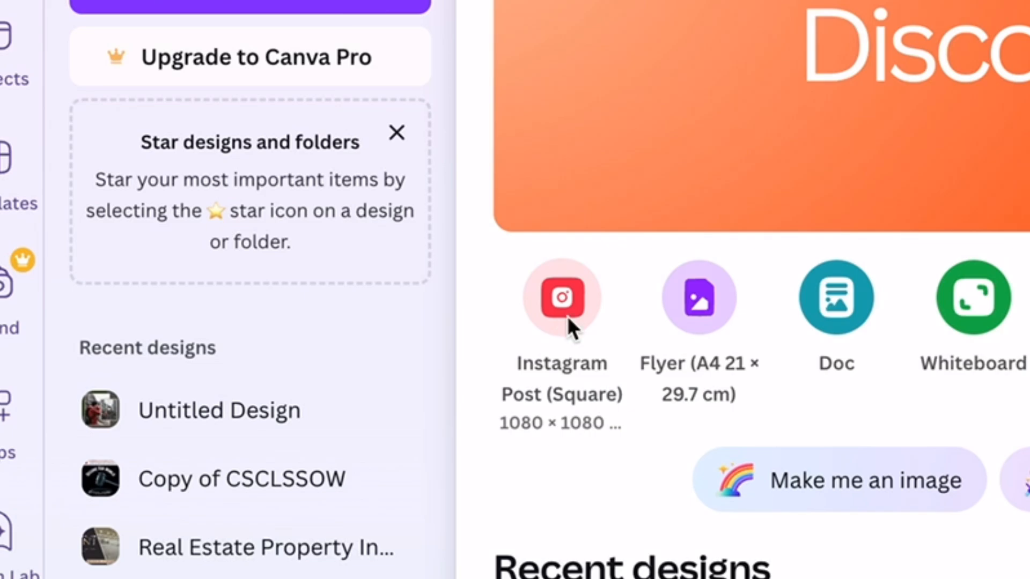
# - Create a square Instagram post and apply the recently used Beige Modern Photo Collage template
pyautogui.click(568, 319)
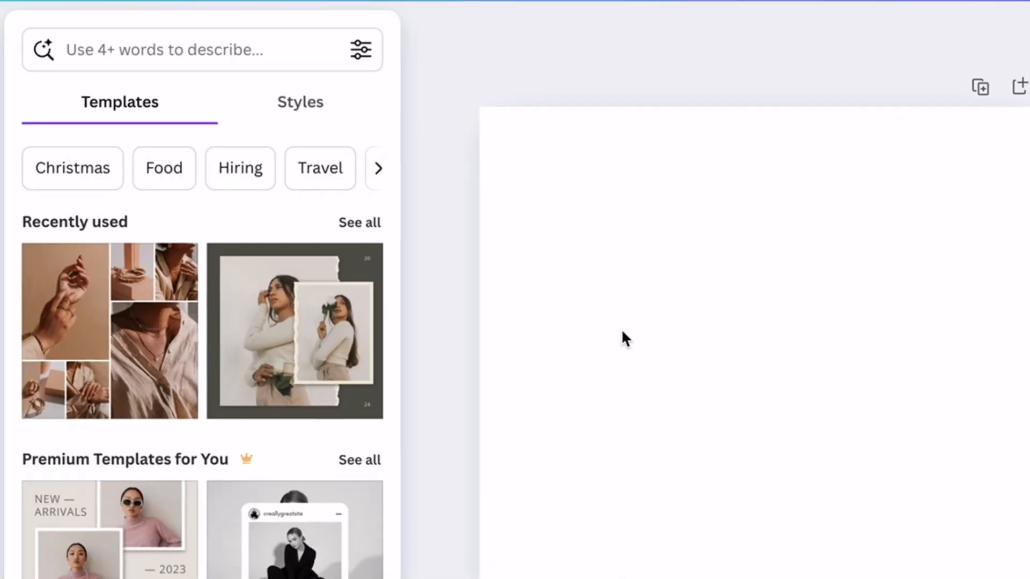
pyautogui.click(299, 339)
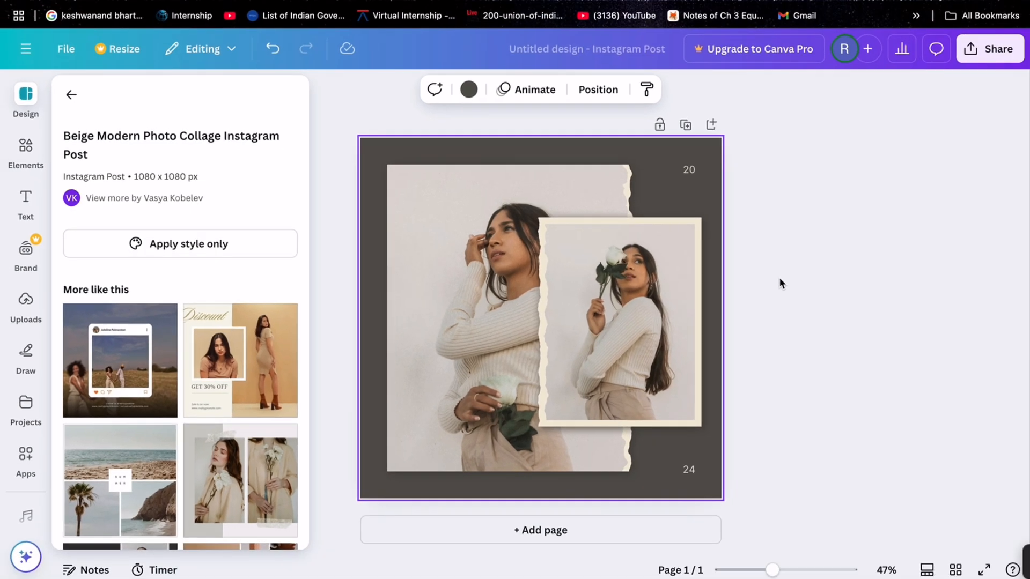
# - Add a blank second page after the photo collage page, discarding the duplicate of the collage
pyautogui.click(685, 125)
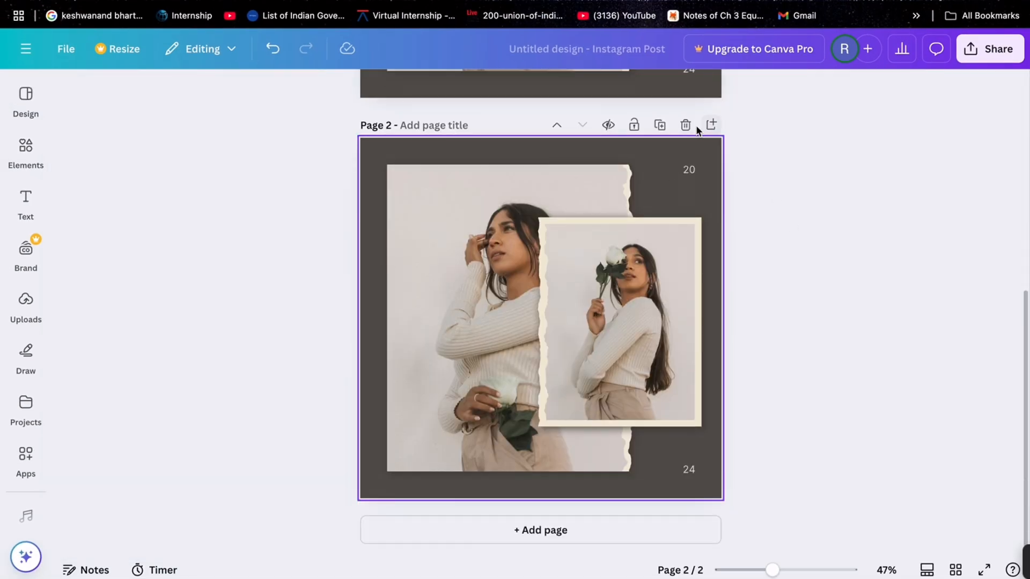
pyautogui.click(685, 125)
pyautogui.click(711, 124)
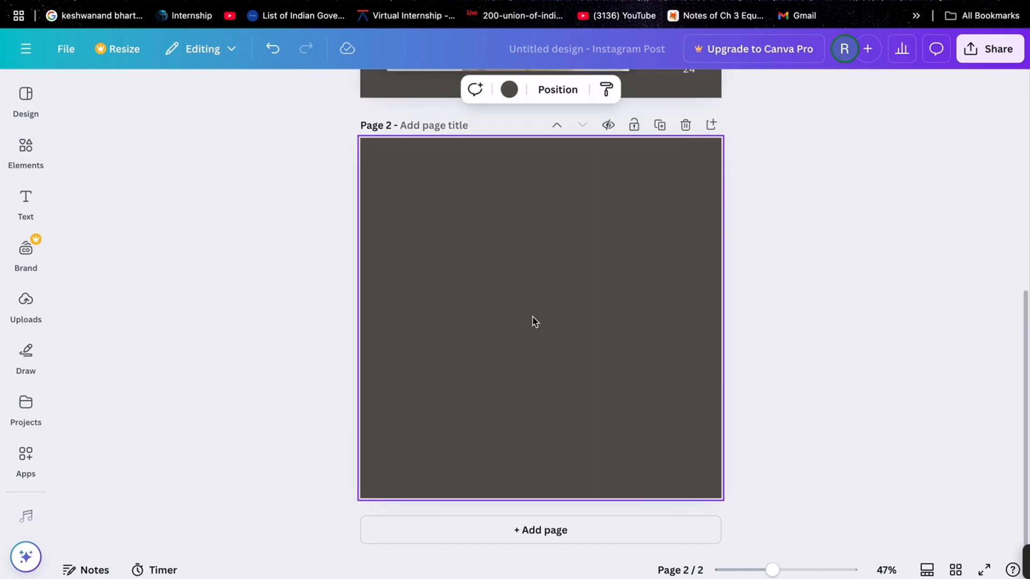
# - Search the elements for "leaf background" and look through the graphics results
pyautogui.click(25, 156)
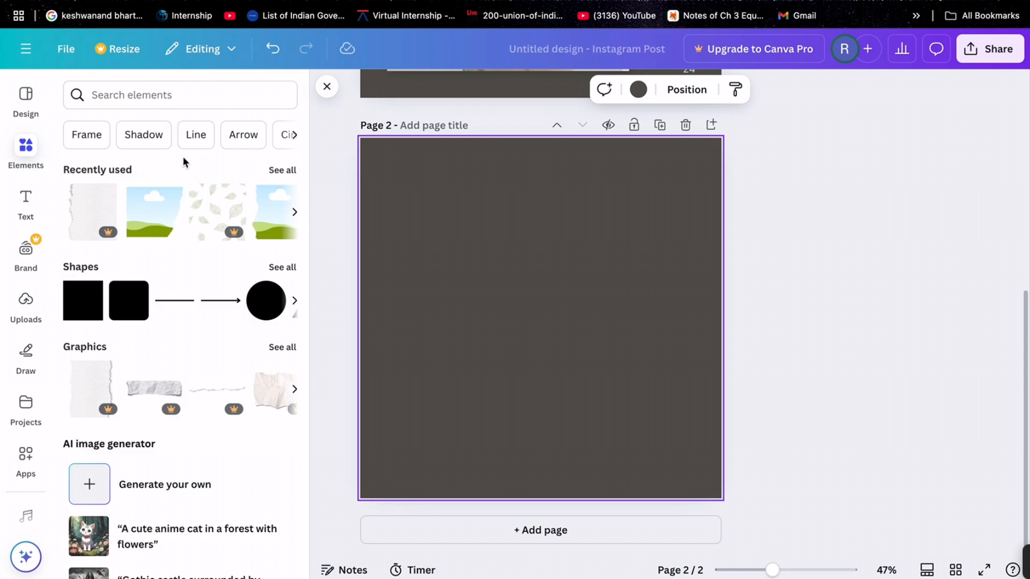
pyautogui.click(158, 96)
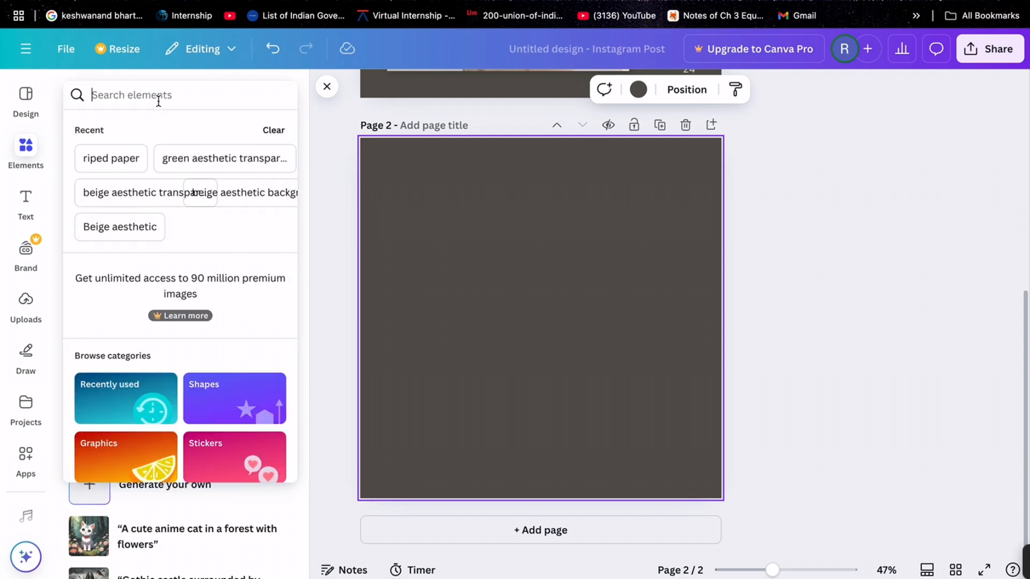
pyautogui.write('leaf')
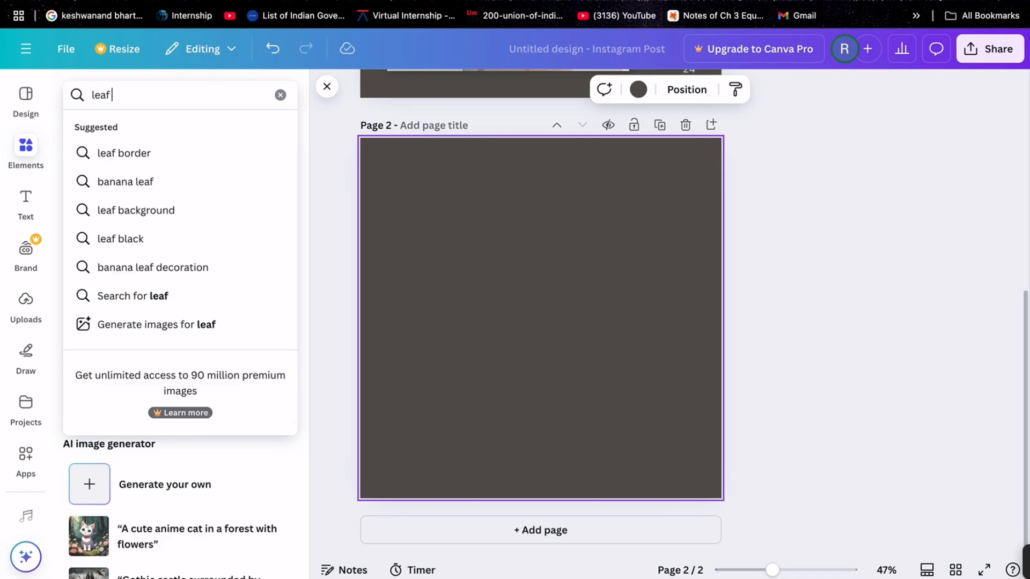
pyautogui.write(' background')
pyautogui.press('Return')
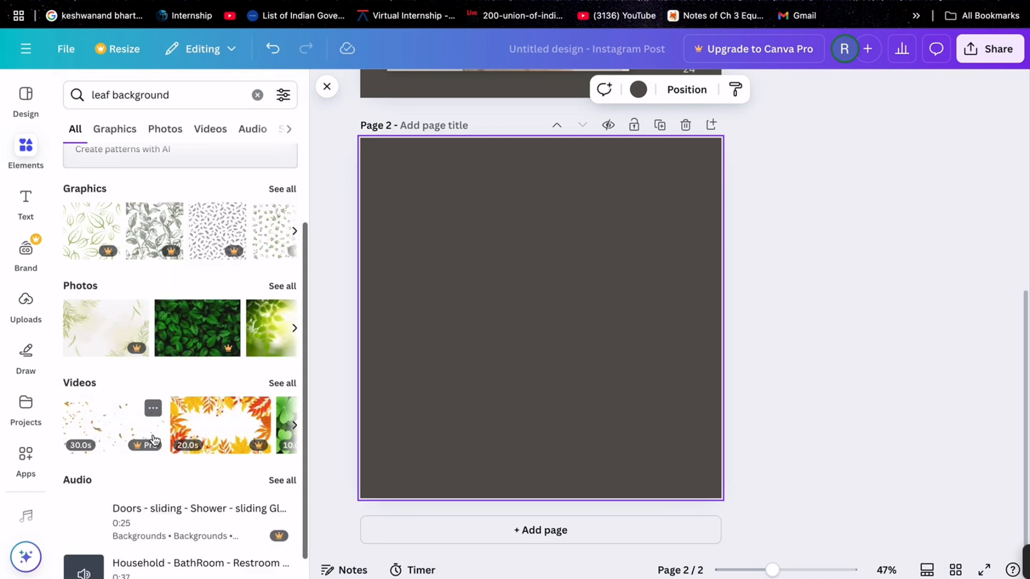
pyautogui.click(278, 169)
pyautogui.scroll(-10, 109, 370)
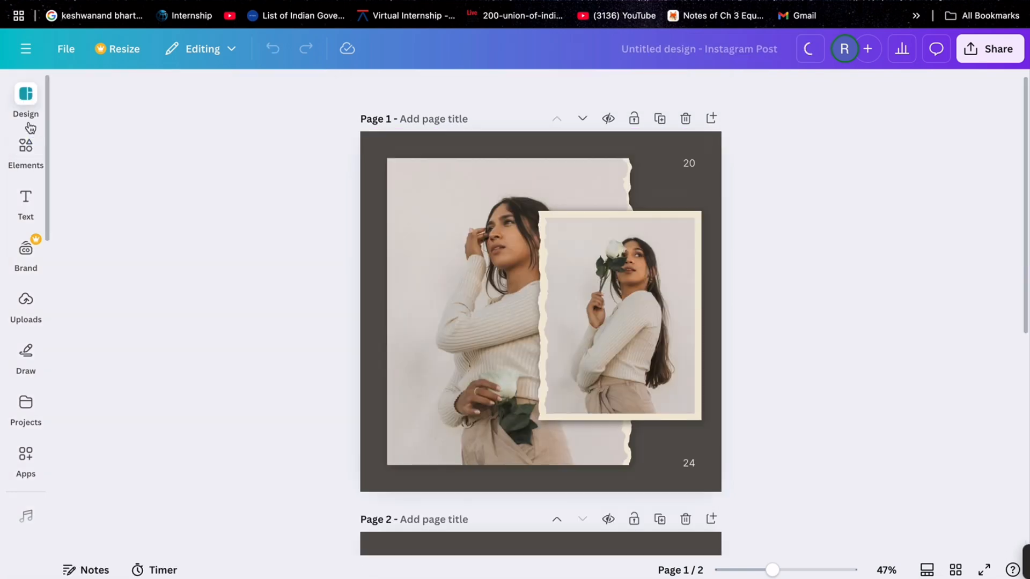
# - Search the design templates for "leaf" and browse them, with page 2 in view
pyautogui.click(30, 127)
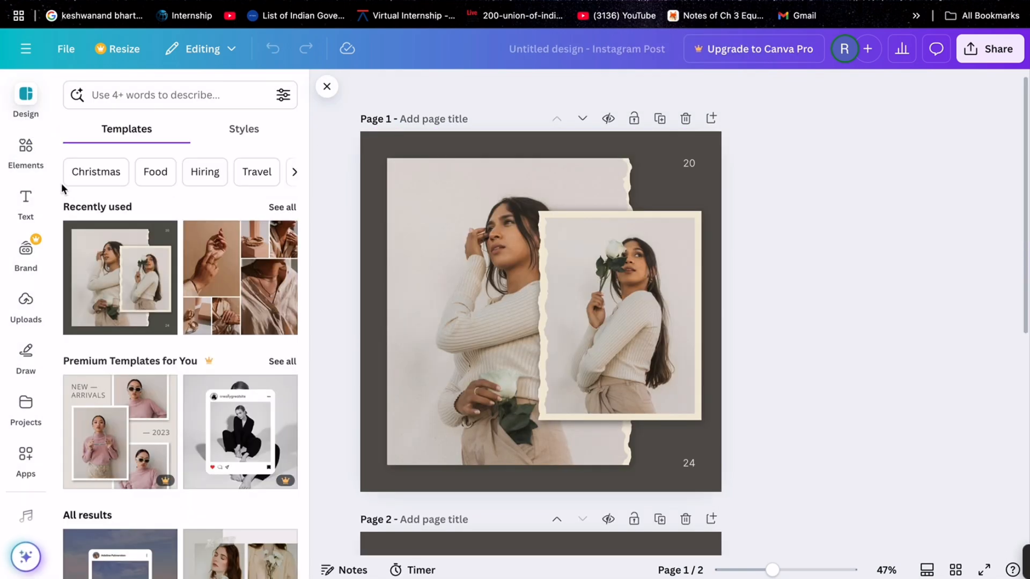
pyautogui.click(144, 94)
pyautogui.click(104, 159)
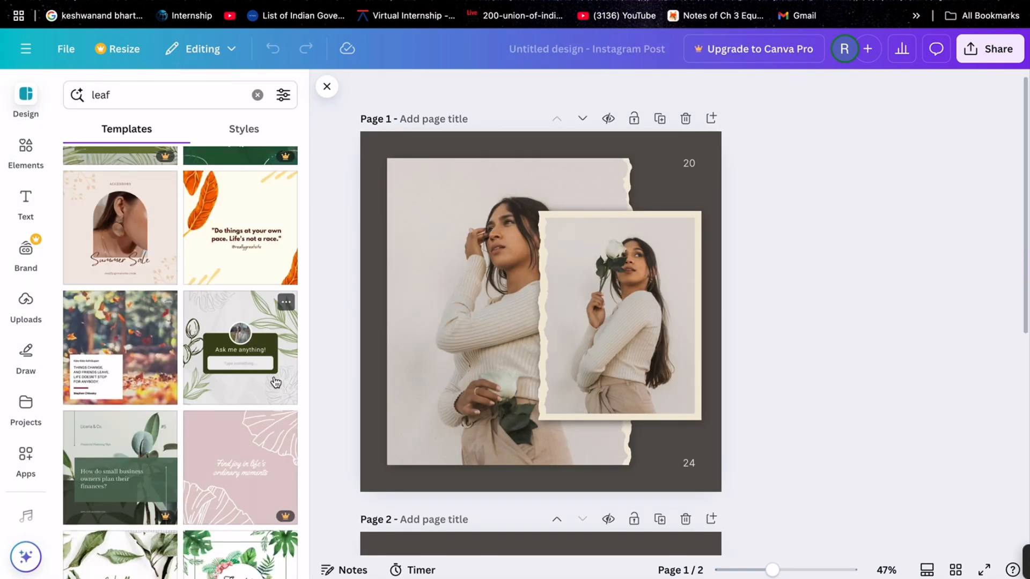
pyautogui.scroll(-5, 288, 316)
pyautogui.scroll(-7, 421, 511)
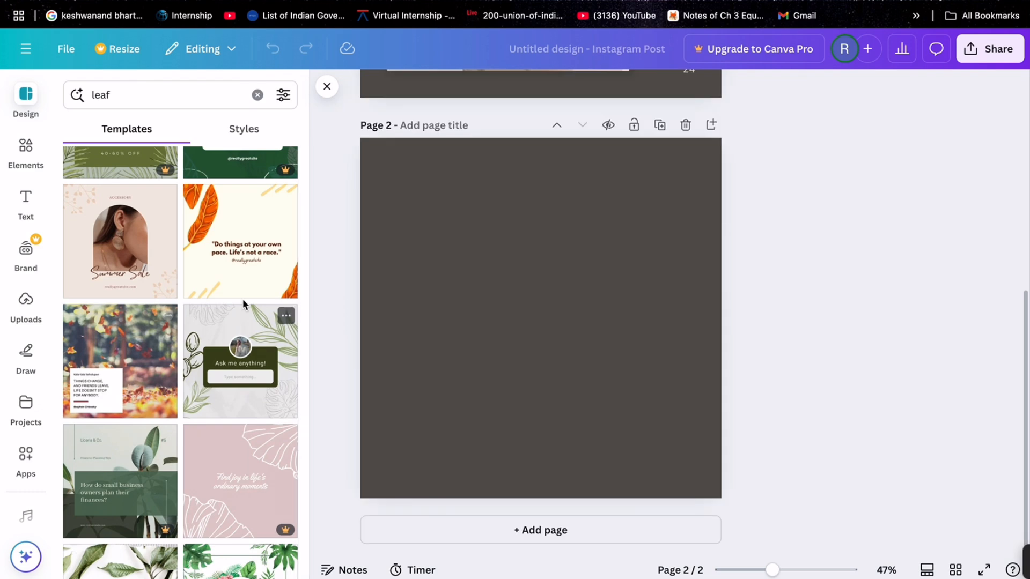
# - Try applying the style of the Green and White Leaf Minimalist Ask Anything template to page 2, and undo it
pyautogui.click(286, 316)
pyautogui.click(348, 513)
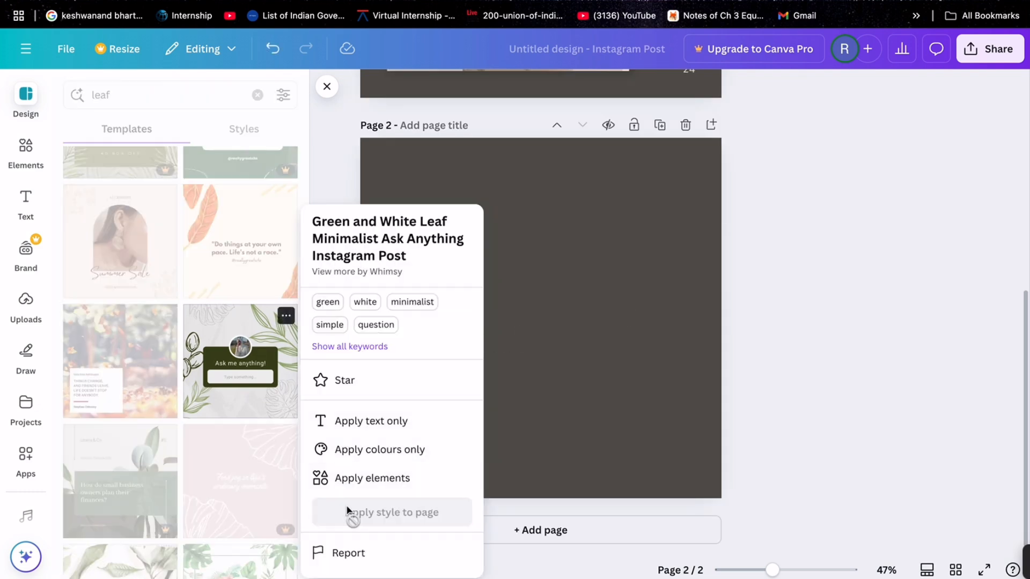
pyautogui.click(961, 390)
pyautogui.click(471, 354)
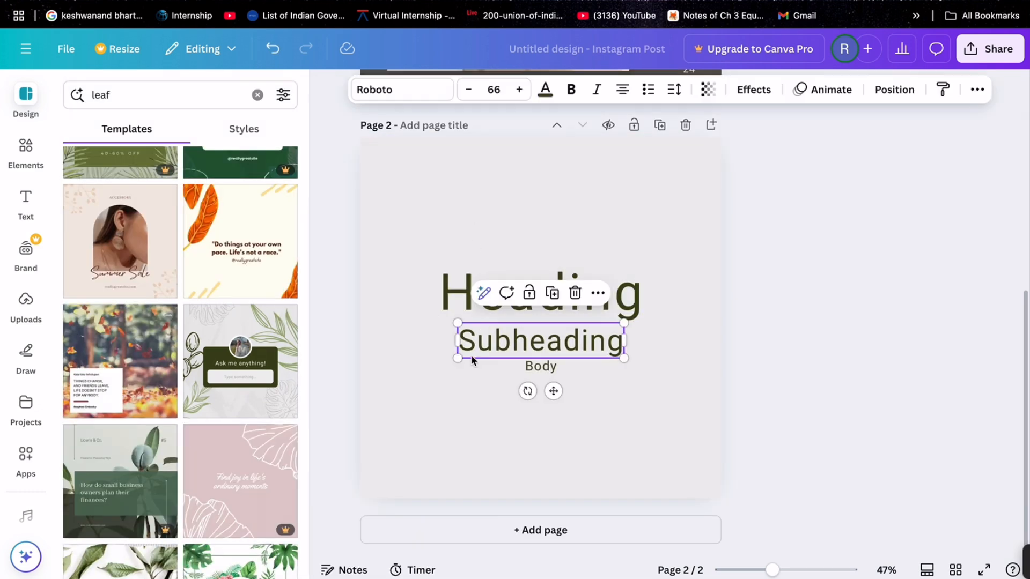
pyautogui.hotkey('ctrl', 'z')
# - Apply only the elements of the Green and White Leaf Minimalist Ask Anything template to page 2
pyautogui.click(287, 315)
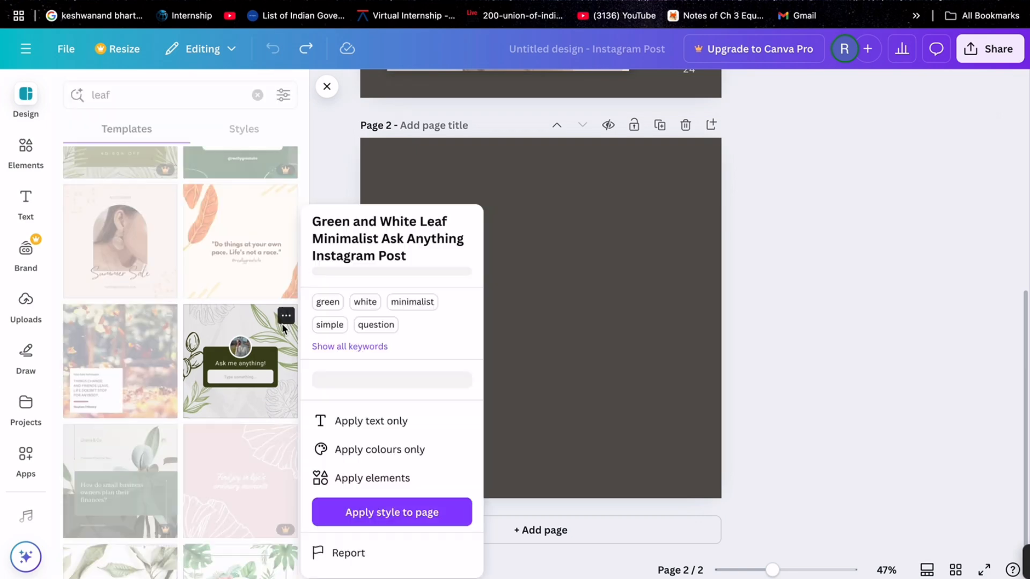
pyautogui.click(372, 478)
pyautogui.click(901, 268)
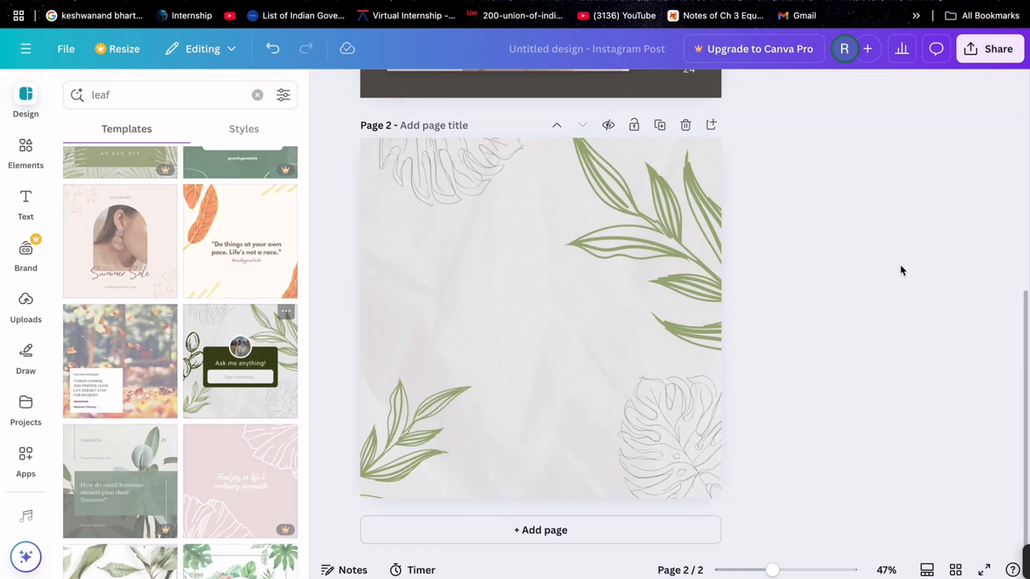
# - Try deleting the crumpled paper background on page 2, undo it, and compare the page with page 1
pyautogui.click(625, 288)
pyautogui.click(515, 328)
pyautogui.press('Delete')
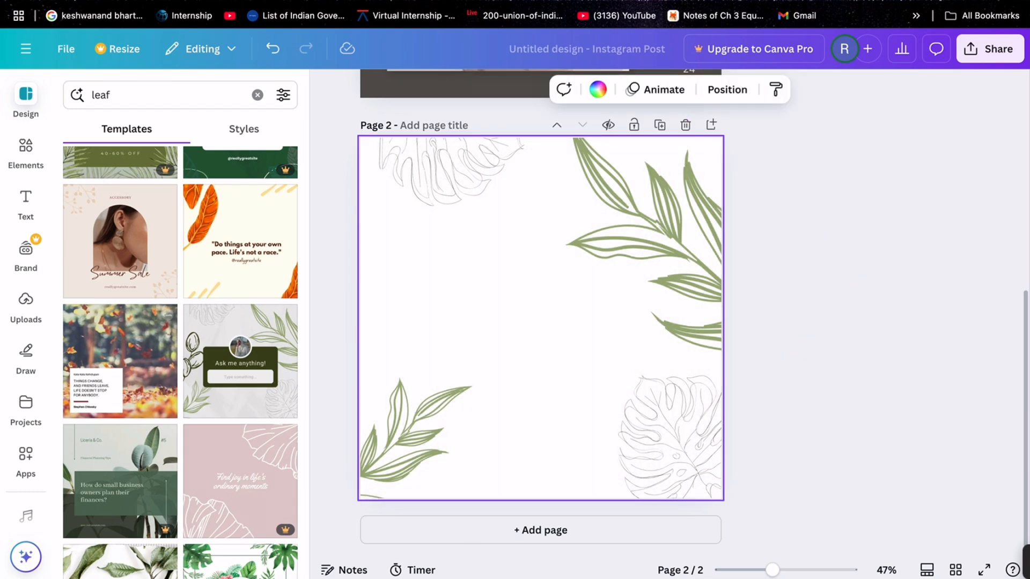
pyautogui.click(277, 52)
pyautogui.scroll(5, 396, 179)
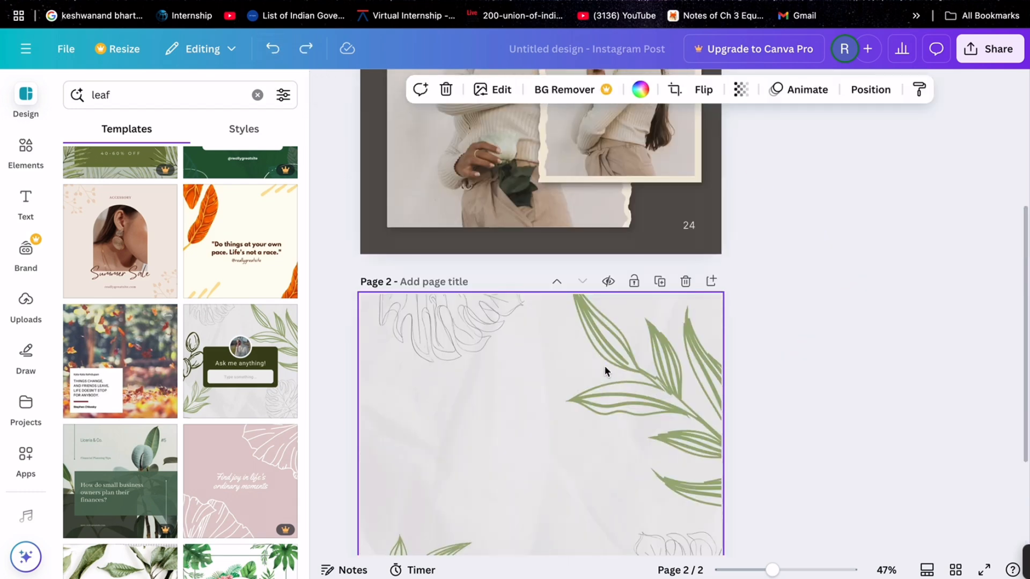
pyautogui.scroll(-3, 374, 325)
pyautogui.click(371, 357)
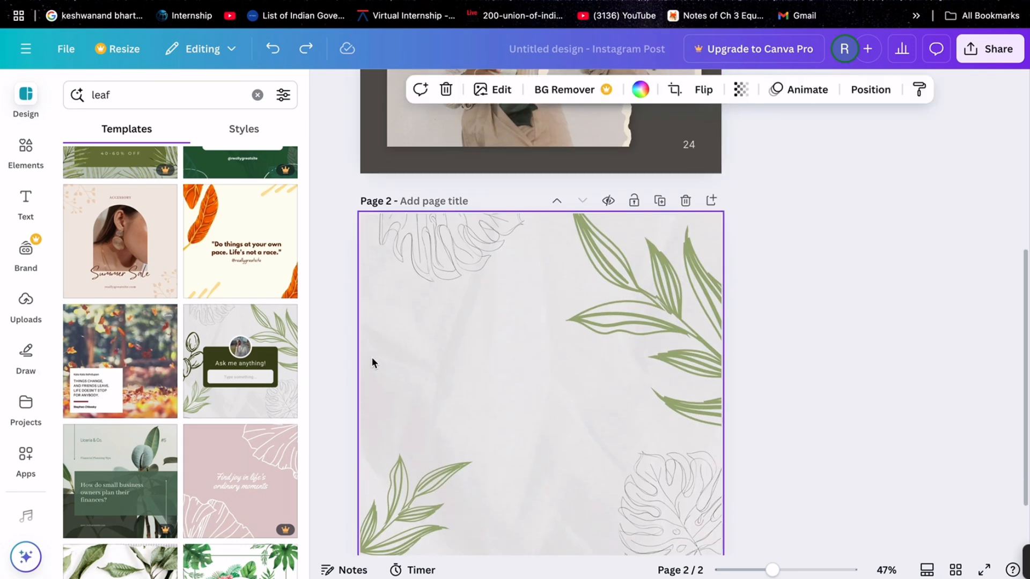
# - Delete the crumpled paper background from page 2 and give the page the dark grey document colour
pyautogui.press('Delete')
pyautogui.scroll(-2, 459, 365)
pyautogui.click(598, 89)
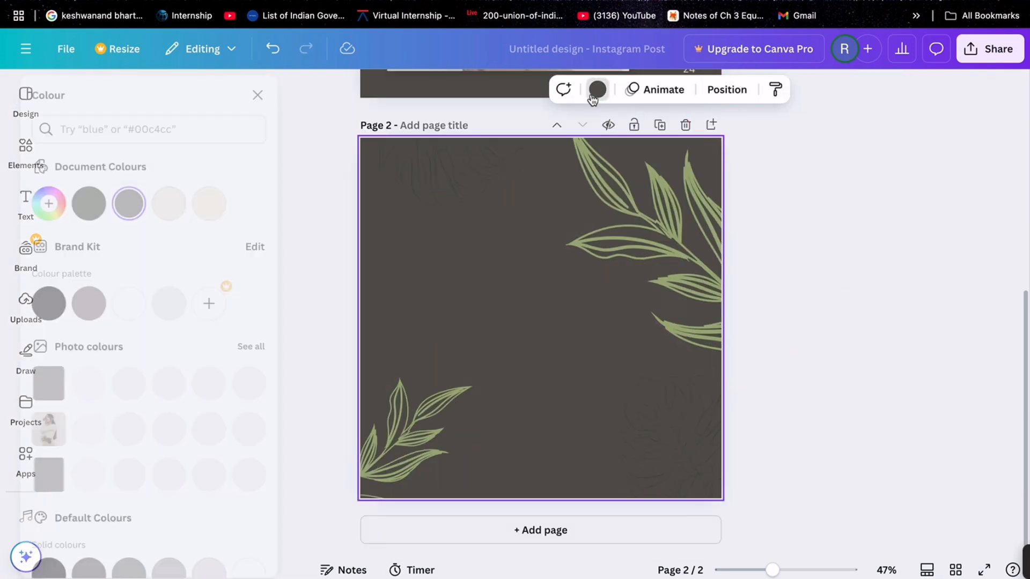
pyautogui.click(515, 302)
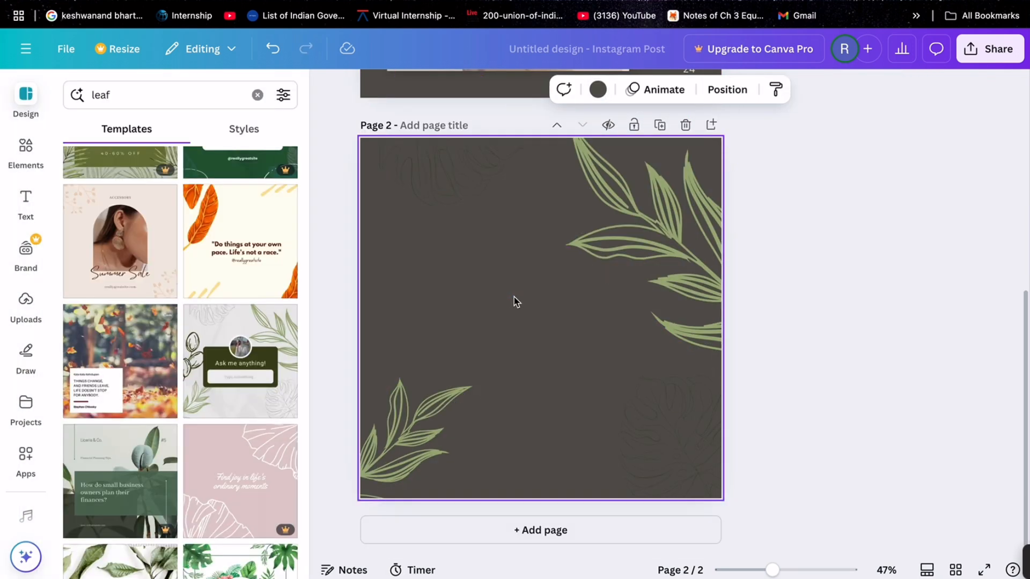
# - Recolour the outlined monstera leaf at the top of page 2 to cream #f1ead8
pyautogui.click(437, 149)
pyautogui.click(534, 90)
pyautogui.click(200, 204)
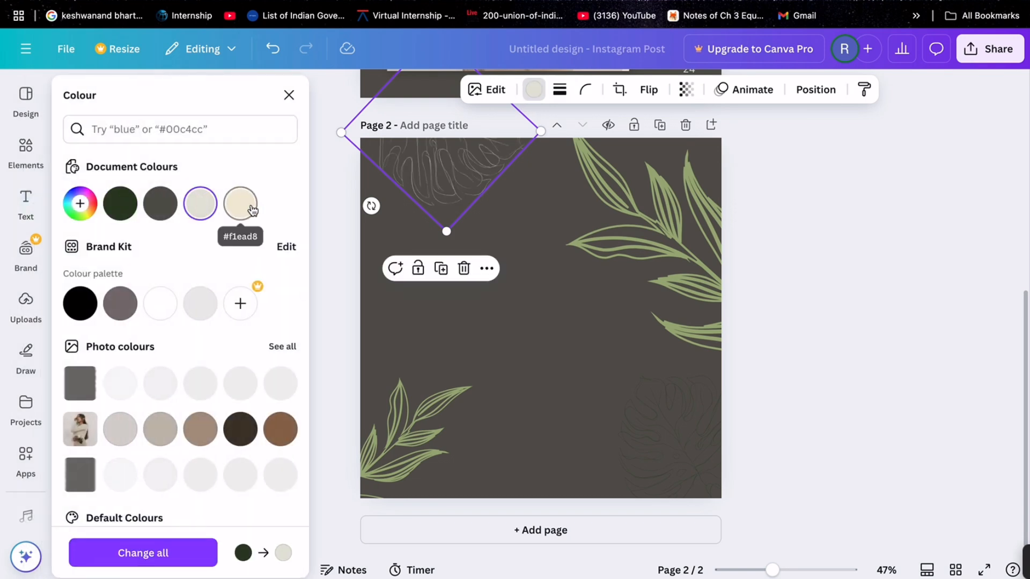
pyautogui.click(239, 209)
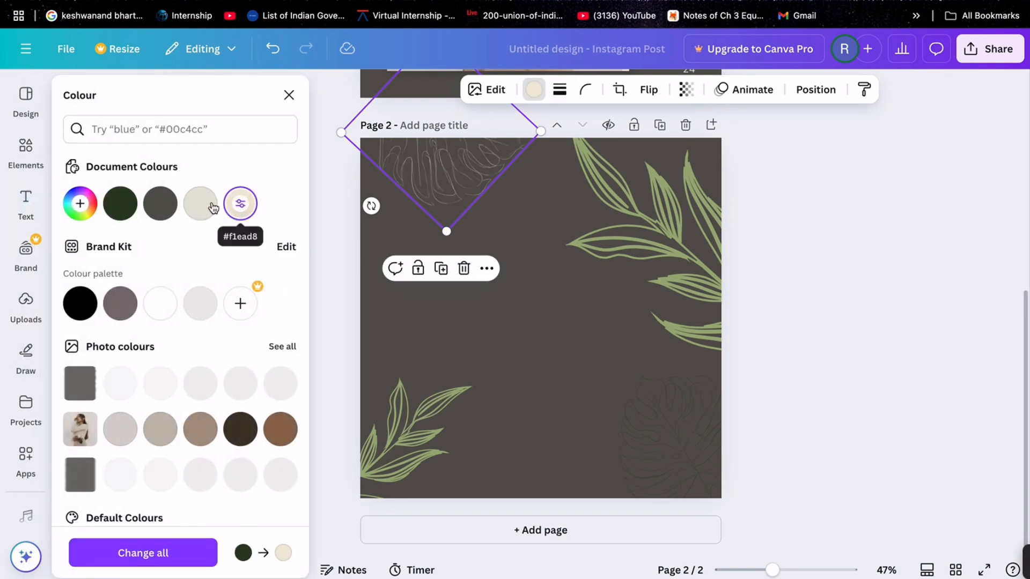
# - Shift the upper-right green branch slightly outward and move the cream monstera outline down into the page's upper-left corner
pyautogui.click(630, 251)
pyautogui.moveTo(630, 252); pyautogui.dragTo(641, 266)
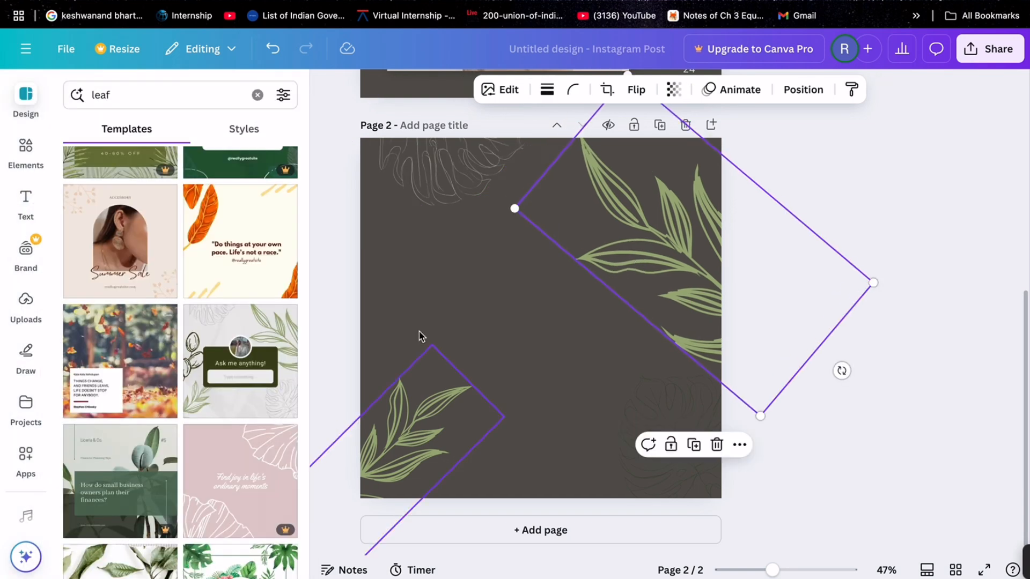
pyautogui.moveTo(439, 182); pyautogui.dragTo(414, 233)
pyautogui.scroll(2, 417, 205)
pyautogui.scroll(-1, 416, 204)
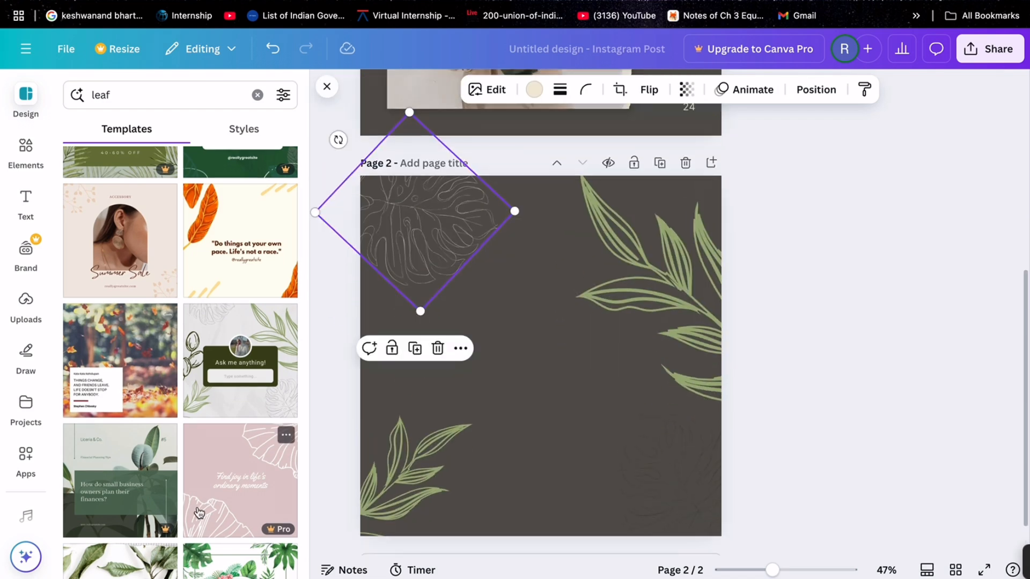
pyautogui.scroll(-2, 198, 513)
# - Recolour the lower-right monstera outline to cream #f1ead8, move it further into the page, and tilt it slightly counterclockwise
pyautogui.click(636, 524)
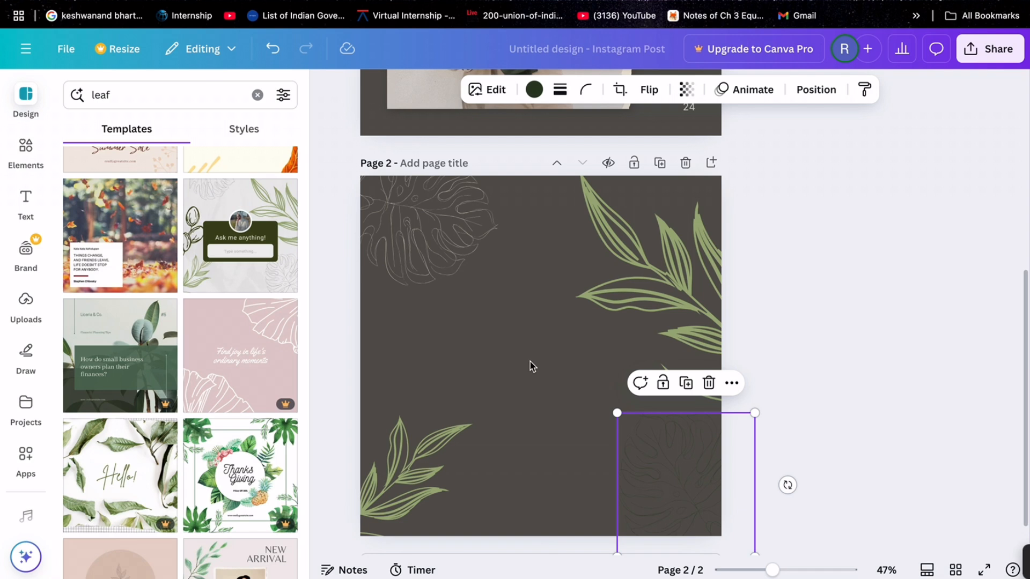
pyautogui.click(533, 90)
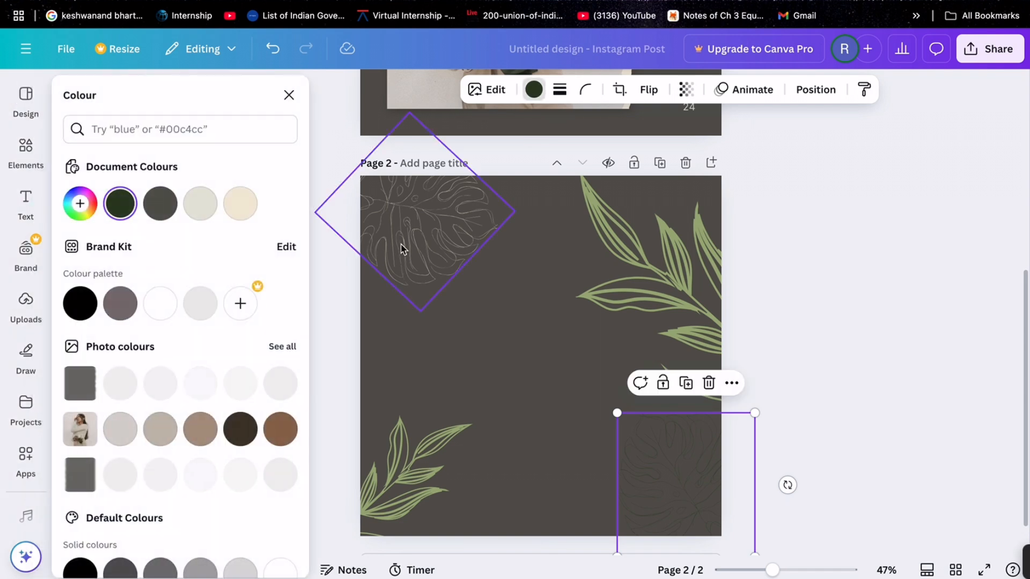
pyautogui.click(240, 204)
pyautogui.moveTo(655, 494); pyautogui.dragTo(633, 503)
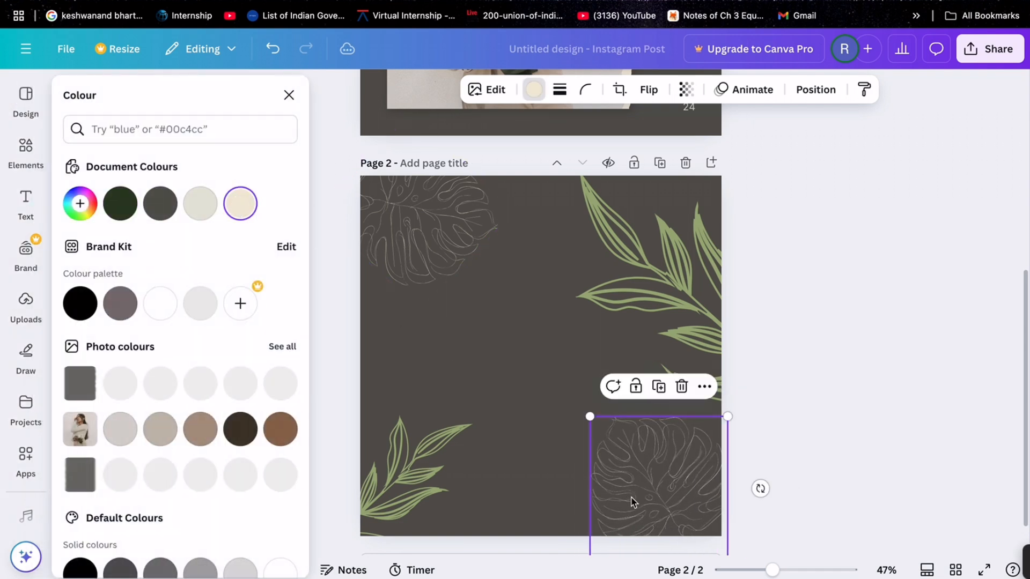
pyautogui.moveTo(765, 483); pyautogui.dragTo(787, 463)
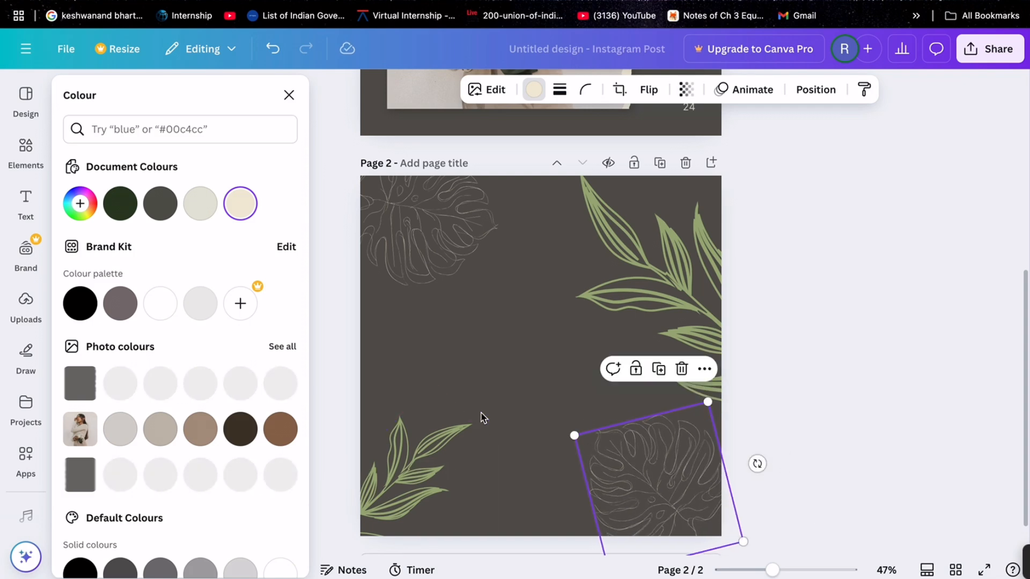
# - Reposition the green leaf branches slightly, moving both up and to the right on page 2
pyautogui.moveTo(405, 453); pyautogui.dragTo(780, 300)
pyautogui.scroll(3, 131, 279)
pyautogui.scroll(2, 131, 279)
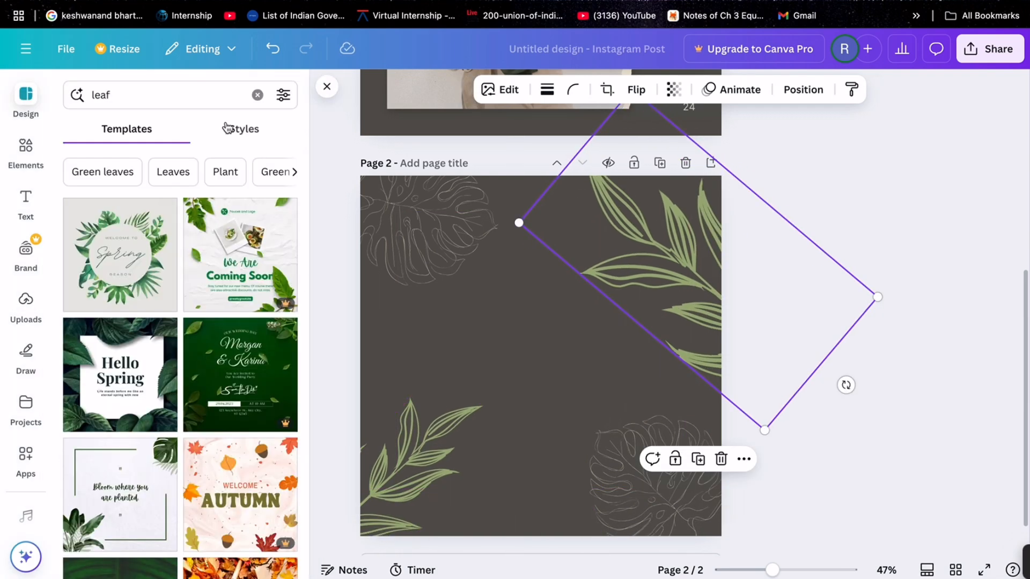
# - Browse the full frame collection in the element library, looking through its categories and trending designs for a suitable photo frame
pyautogui.click(19, 161)
pyautogui.scroll(-8, 172, 381)
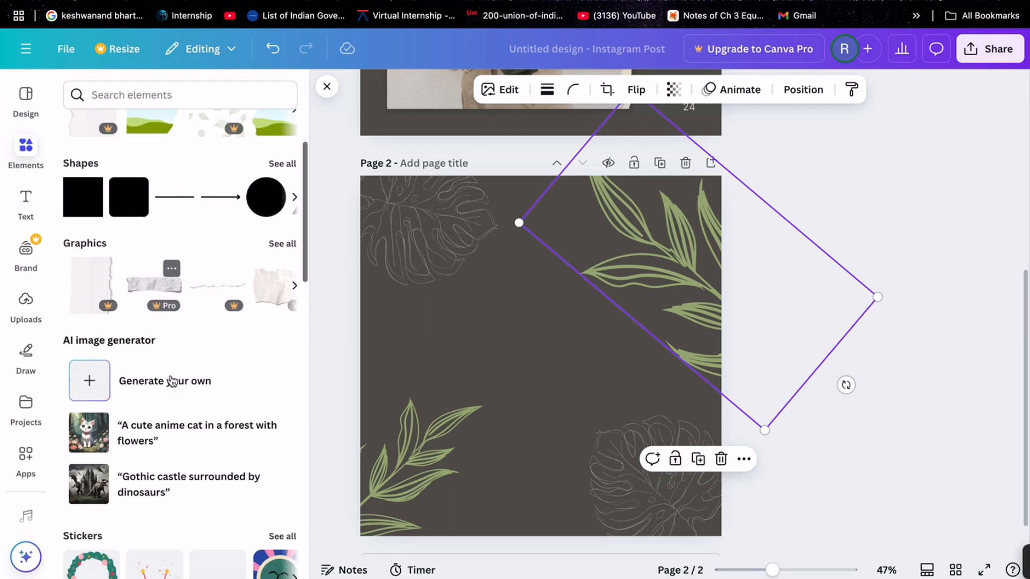
pyautogui.scroll(-10, 172, 381)
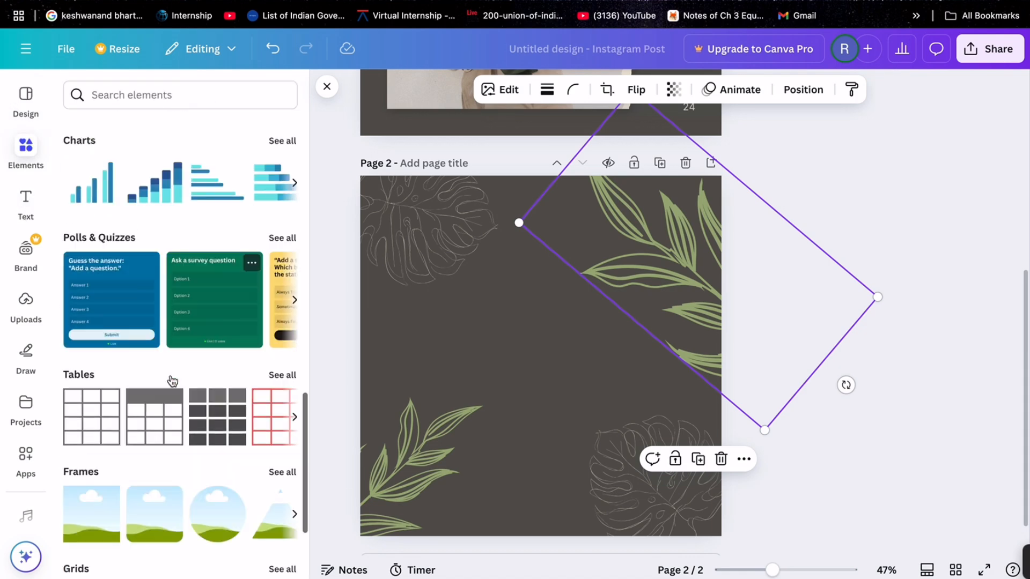
pyautogui.click(279, 289)
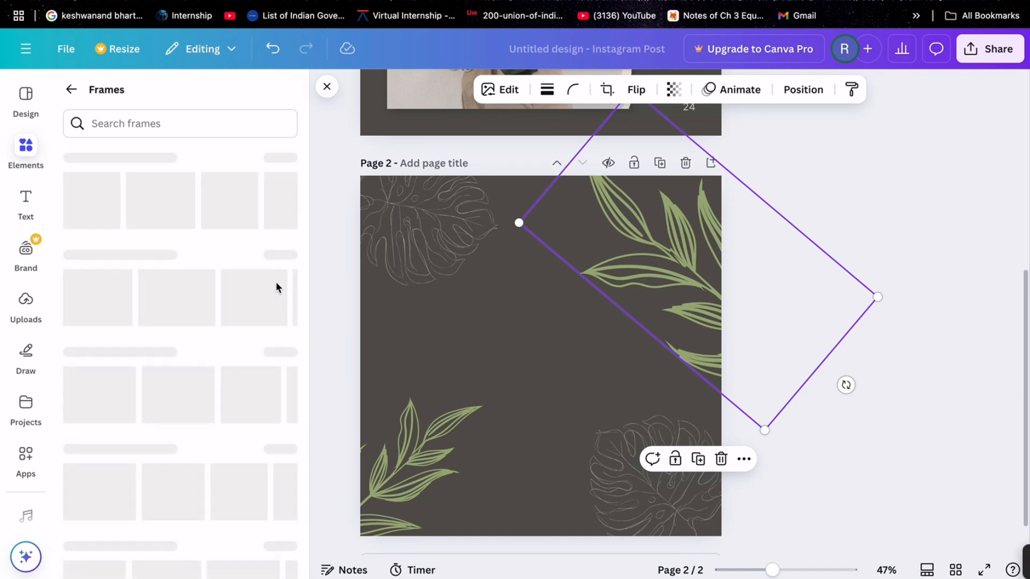
pyautogui.scroll(-5, 155, 405)
pyautogui.scroll(-8, 154, 406)
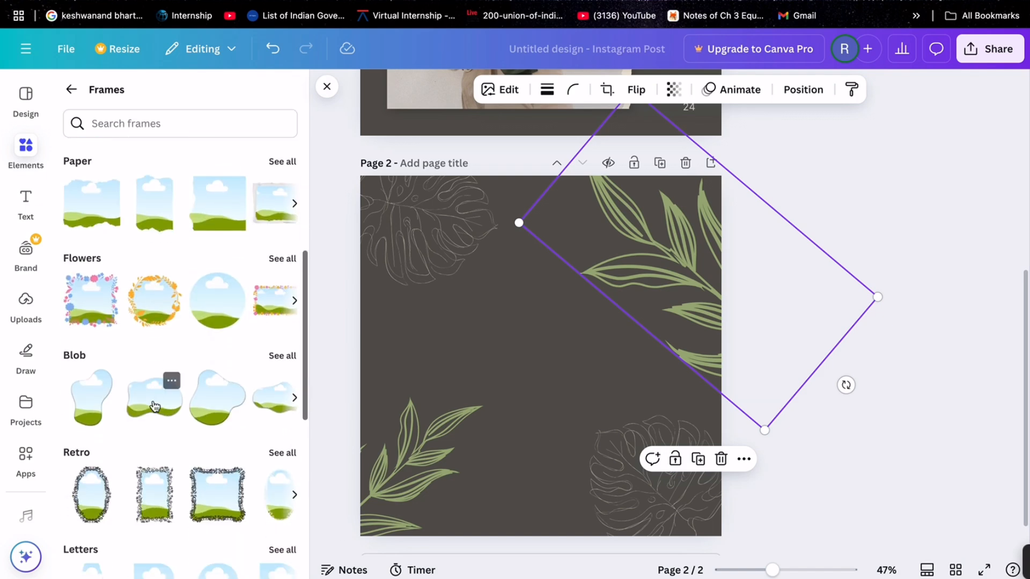
pyautogui.scroll(-10, 154, 406)
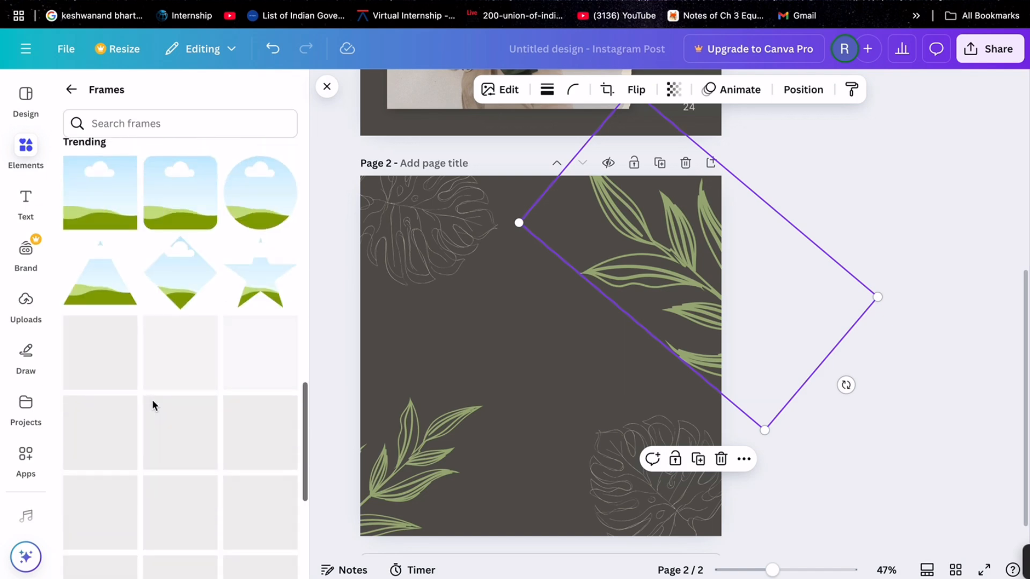
pyautogui.scroll(-6, 154, 406)
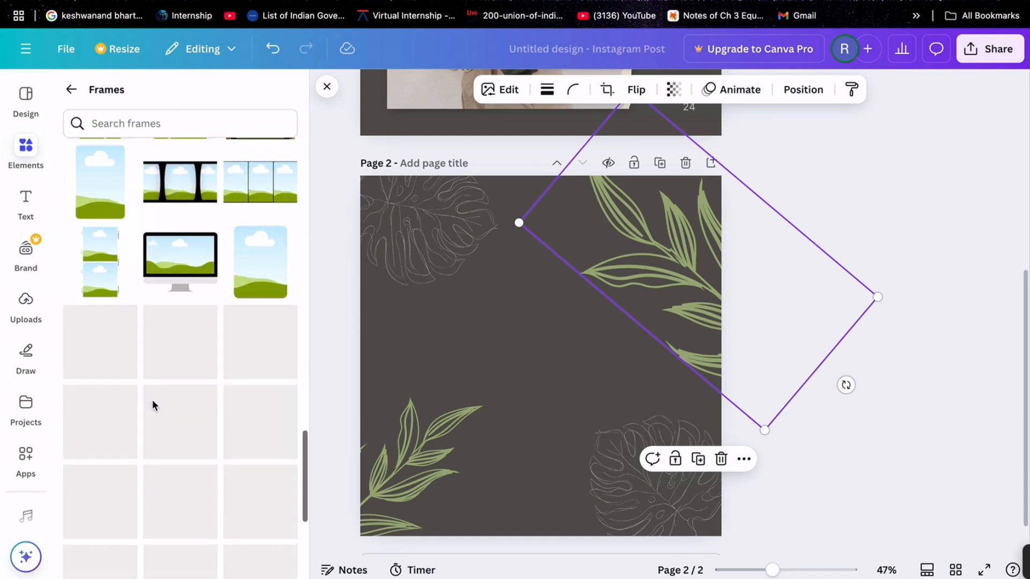
# - Search the frames for "ripped" and look through the torn-paper designs
pyautogui.click(156, 130)
pyautogui.write('ripped')
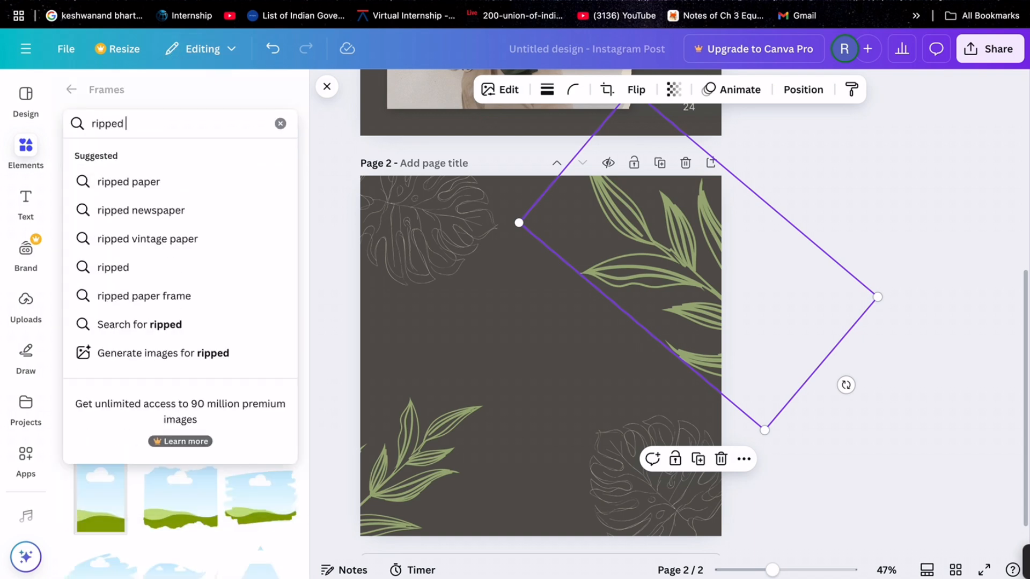
pyautogui.press('Return')
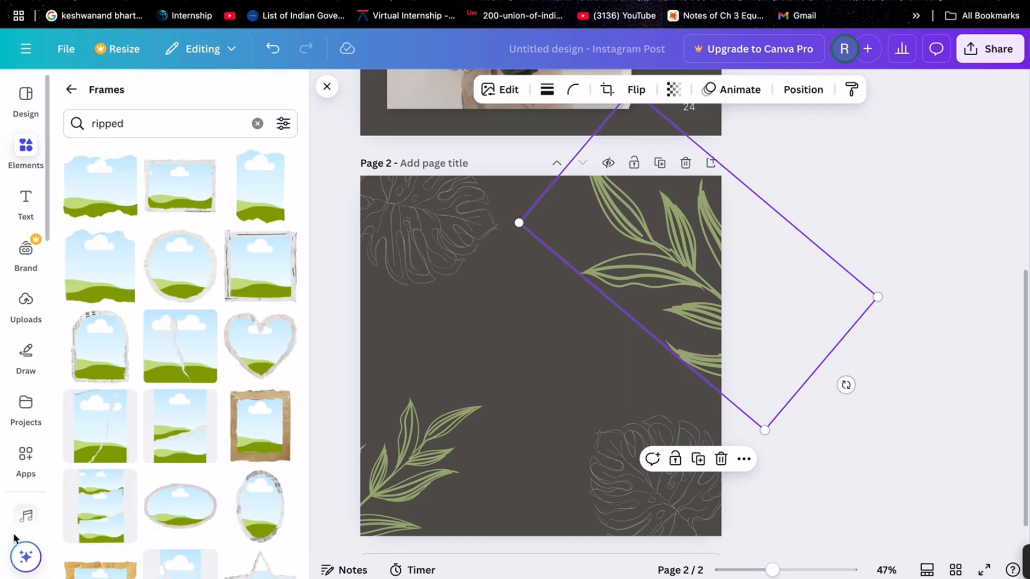
pyautogui.scroll(-3, 260, 443)
pyautogui.scroll(-6, 259, 443)
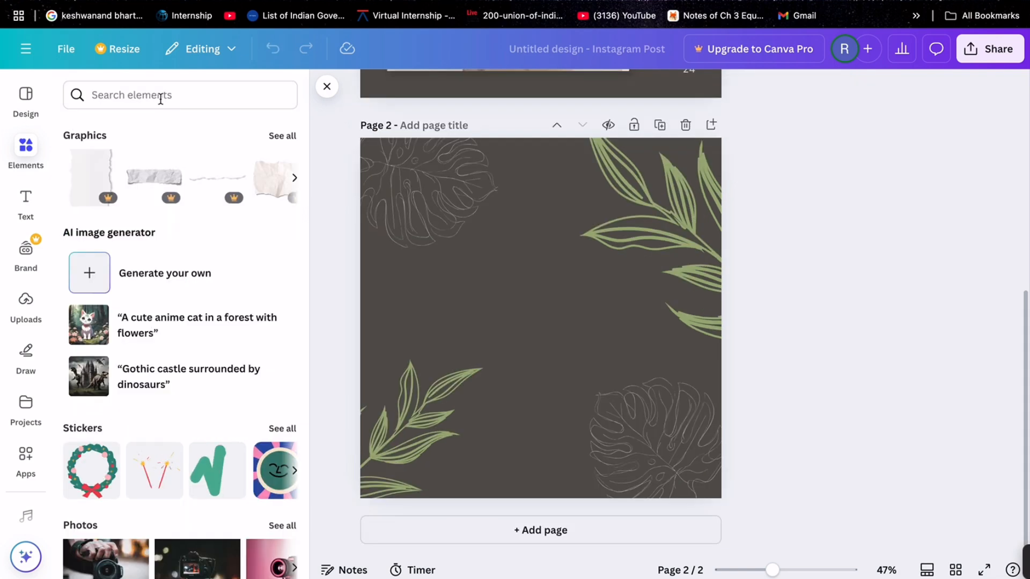
# - Search all elements for "ripped" and look over the matching graphics, frames and photos
pyautogui.click(161, 97)
pyautogui.write('ripped')
pyautogui.press('Return')
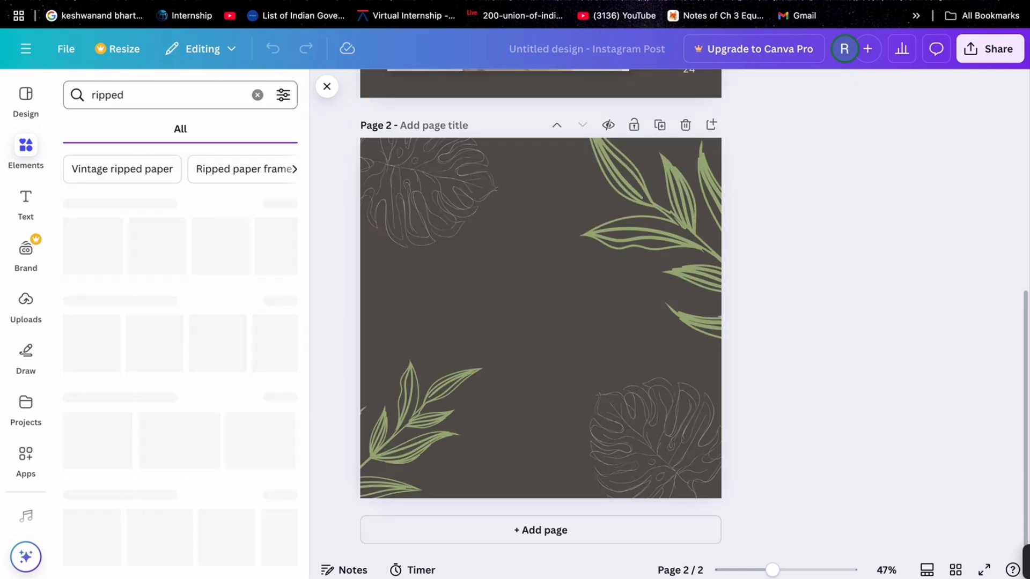
pyautogui.scroll(-4, 186, 256)
pyautogui.scroll(4, 185, 257)
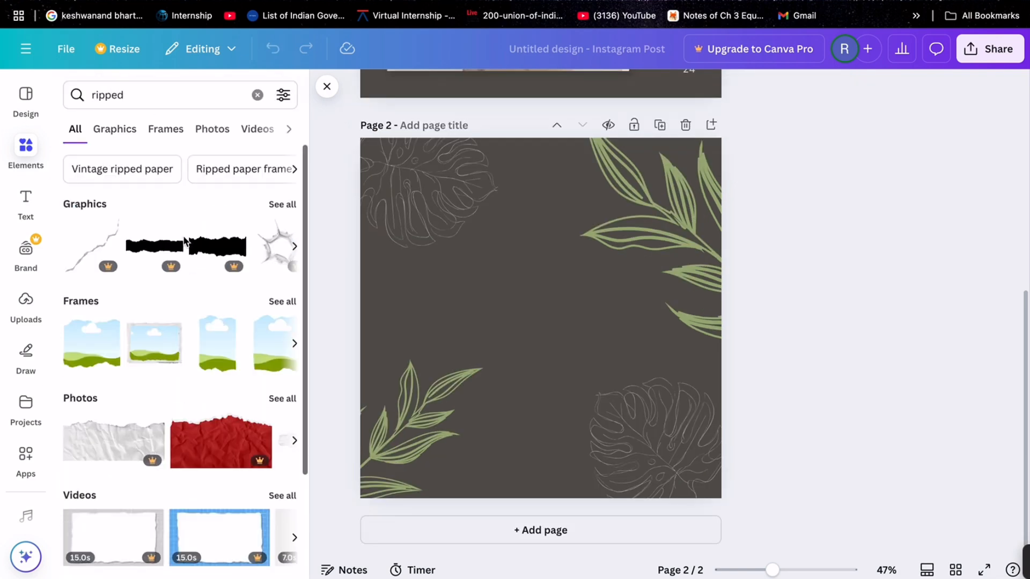
# - Add the torn brown paper border from the "Vintage ripped paper" graphics to page 2
pyautogui.click(120, 172)
pyautogui.scroll(-1, 184, 367)
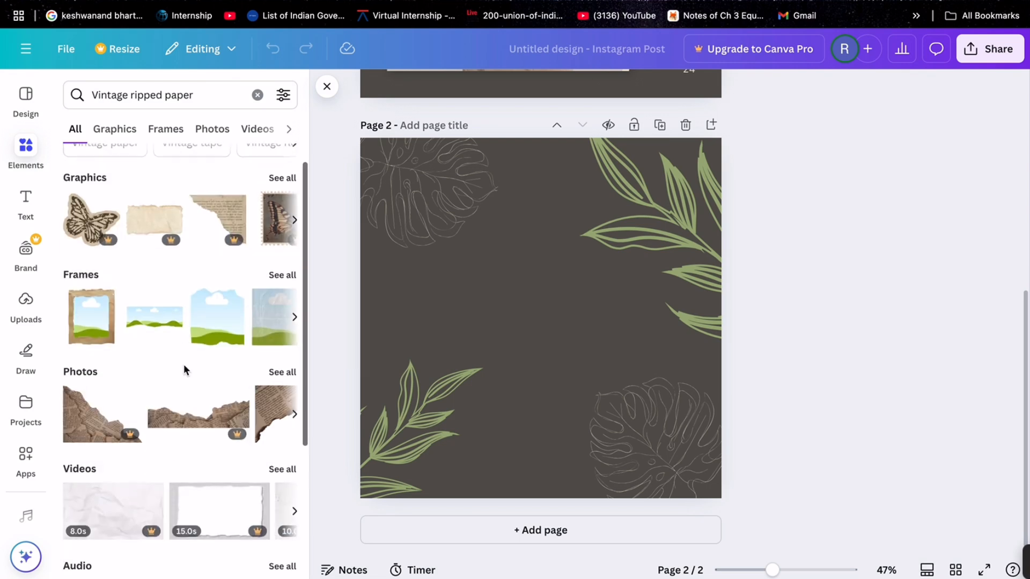
pyautogui.click(273, 180)
pyautogui.scroll(-1, 183, 458)
pyautogui.scroll(-8, 183, 457)
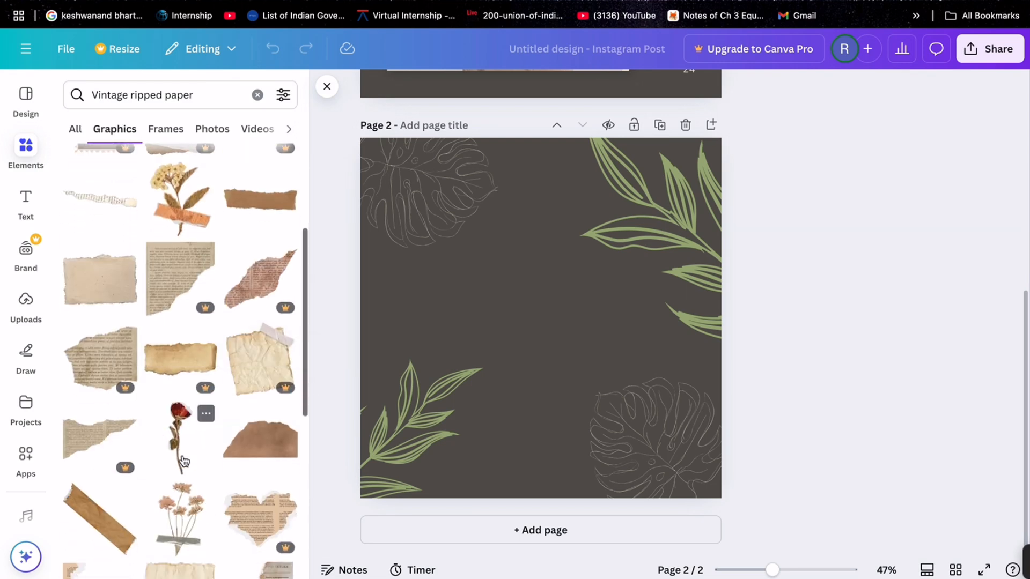
pyautogui.scroll(-10, 182, 455)
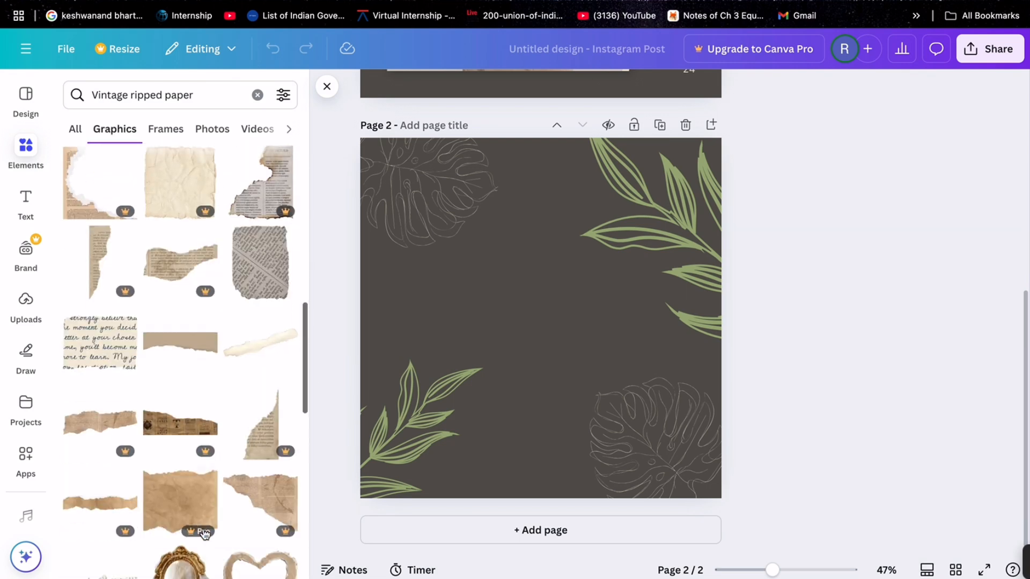
pyautogui.scroll(-6, 202, 526)
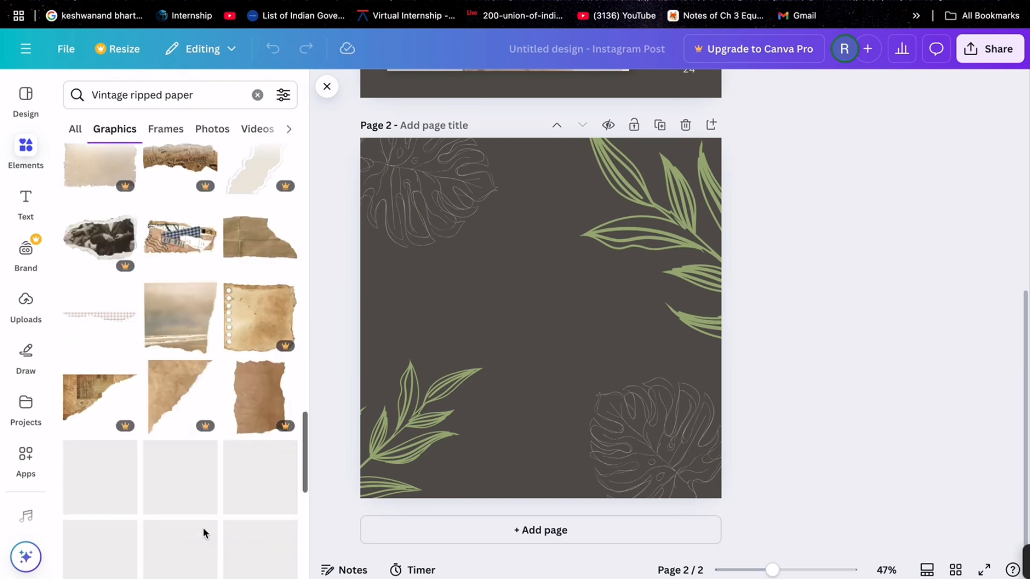
pyautogui.click(260, 306)
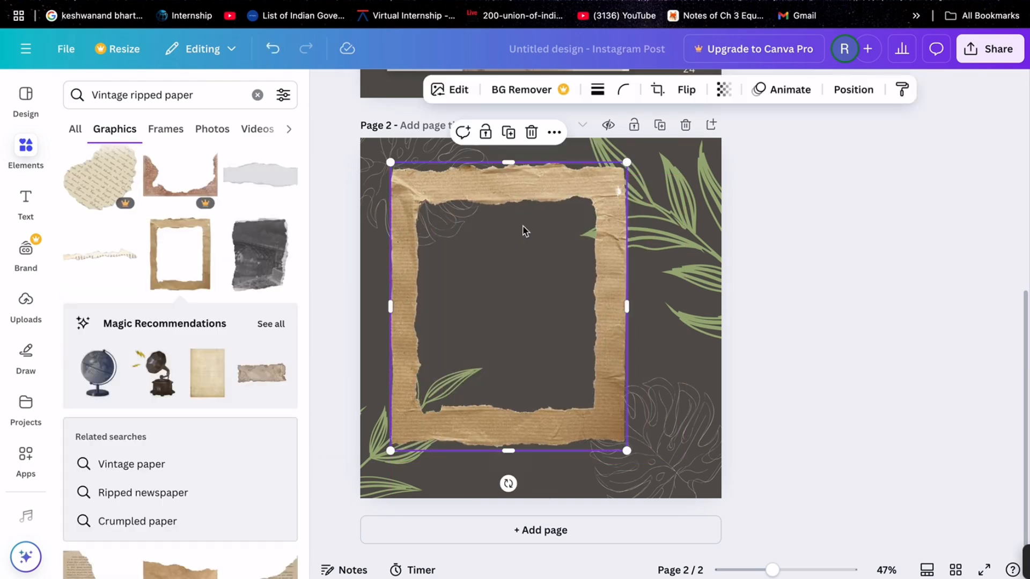
# - Enlarge the torn brown paper border slightly and crop its outer edges to narrow its sides, base and upper band
pyautogui.moveTo(626, 447); pyautogui.dragTo(654, 484)
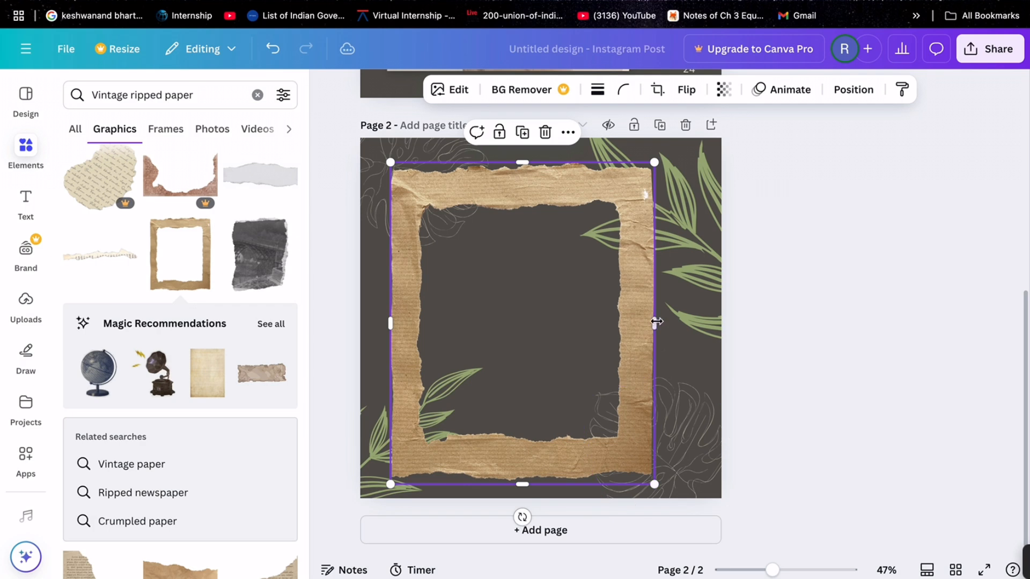
pyautogui.moveTo(657, 322); pyautogui.dragTo(591, 285)
pyautogui.moveTo(377, 319)
pyautogui.mouseDown()
pyautogui.moveTo(397, 316)
pyautogui.moveTo(384, 319)
pyautogui.mouseUp()
pyautogui.moveTo(506, 478); pyautogui.dragTo(507, 450)
pyautogui.moveTo(639, 301); pyautogui.dragTo(630, 301)
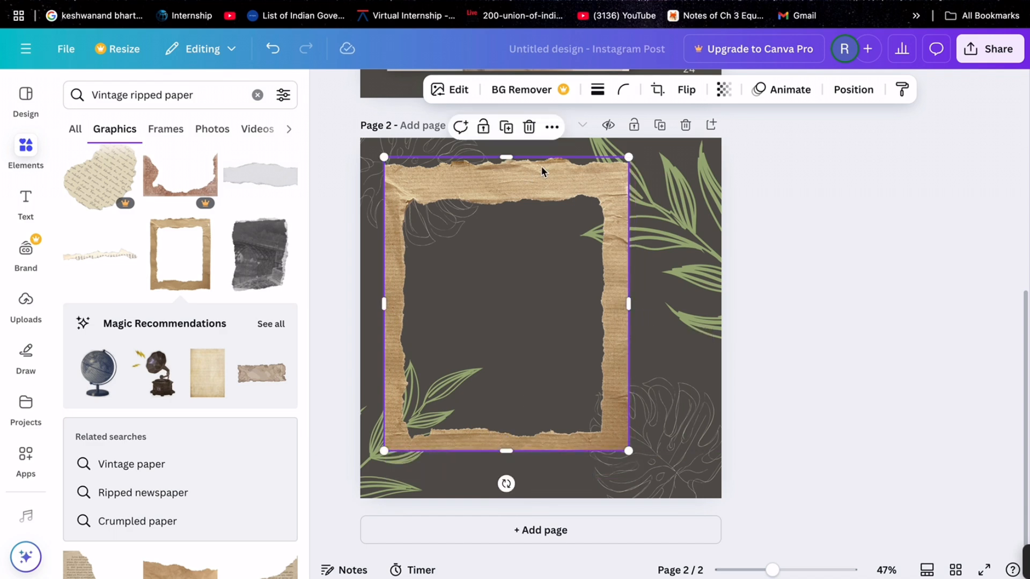
pyautogui.moveTo(505, 155); pyautogui.dragTo(507, 170)
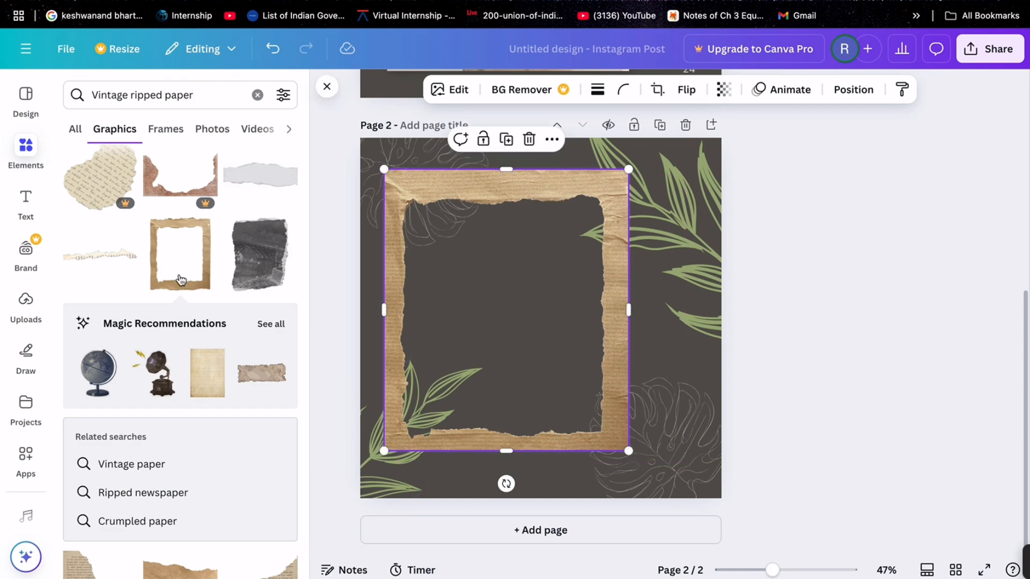
# - Copy the large torn-edge photo from page 1 onto page 2 and fit its left edge inside the brown paper border
pyautogui.scroll(5, 516, 304)
pyautogui.click(467, 310)
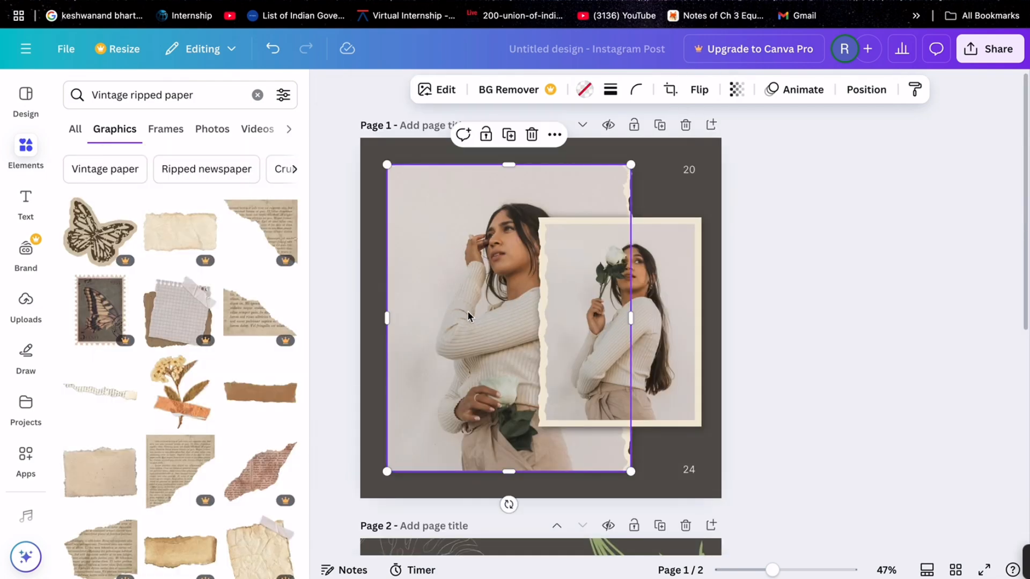
pyautogui.scroll(-7, 468, 314)
pyautogui.press('super+v')
pyautogui.moveTo(503, 278); pyautogui.dragTo(390, 322)
# - Trim the pasted photo frame to fit just inside the brown paper, and delete the photo from the frame
pyautogui.moveTo(509, 168); pyautogui.dragTo(510, 172)
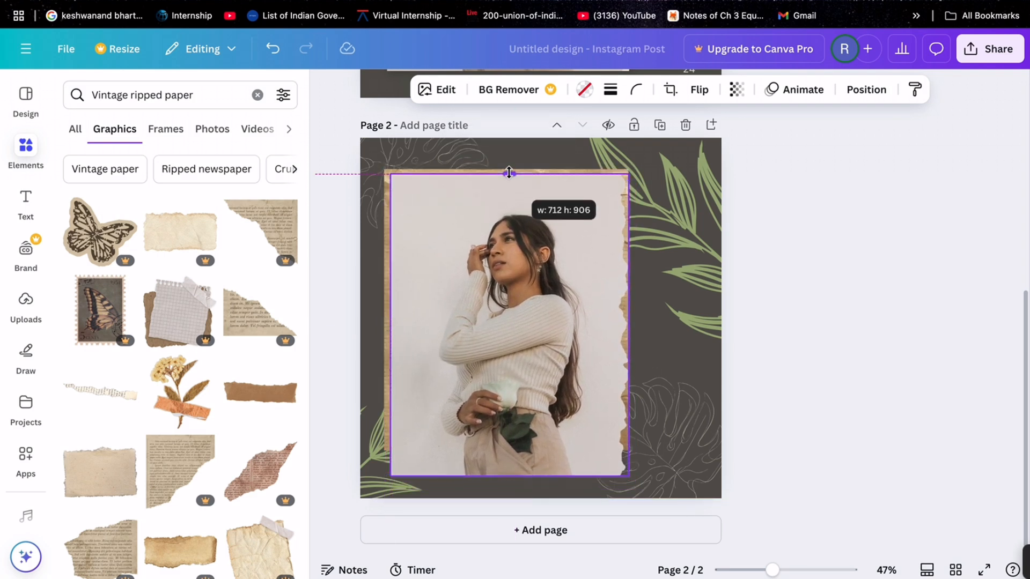
pyautogui.moveTo(506, 476); pyautogui.dragTo(507, 446)
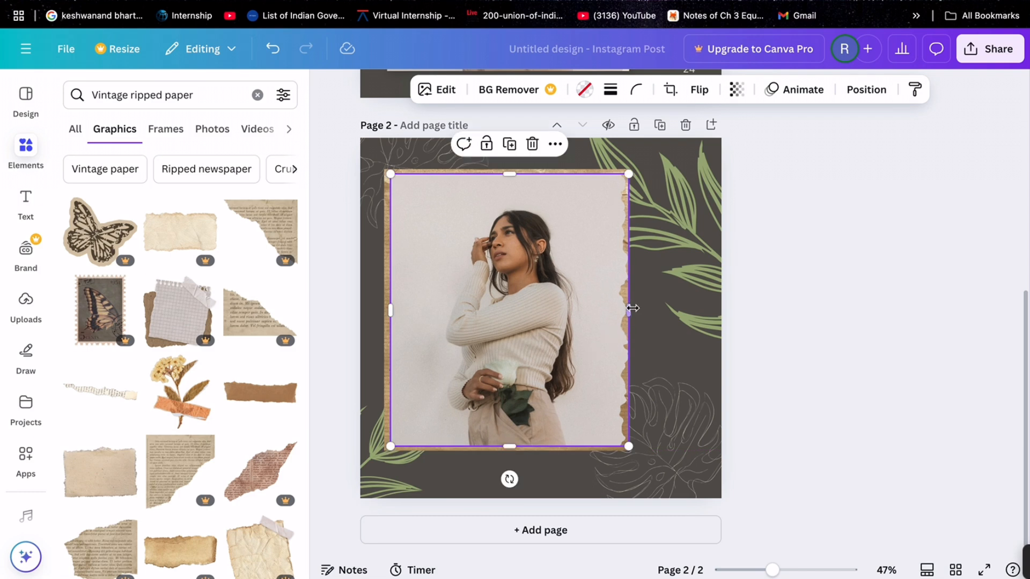
pyautogui.moveTo(628, 310); pyautogui.dragTo(625, 307)
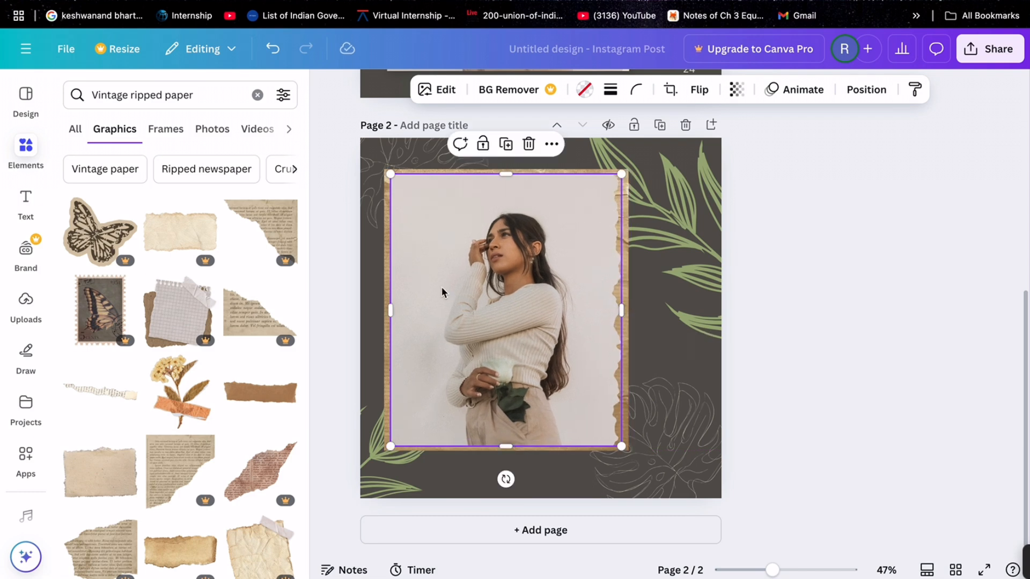
pyautogui.press('Delete')
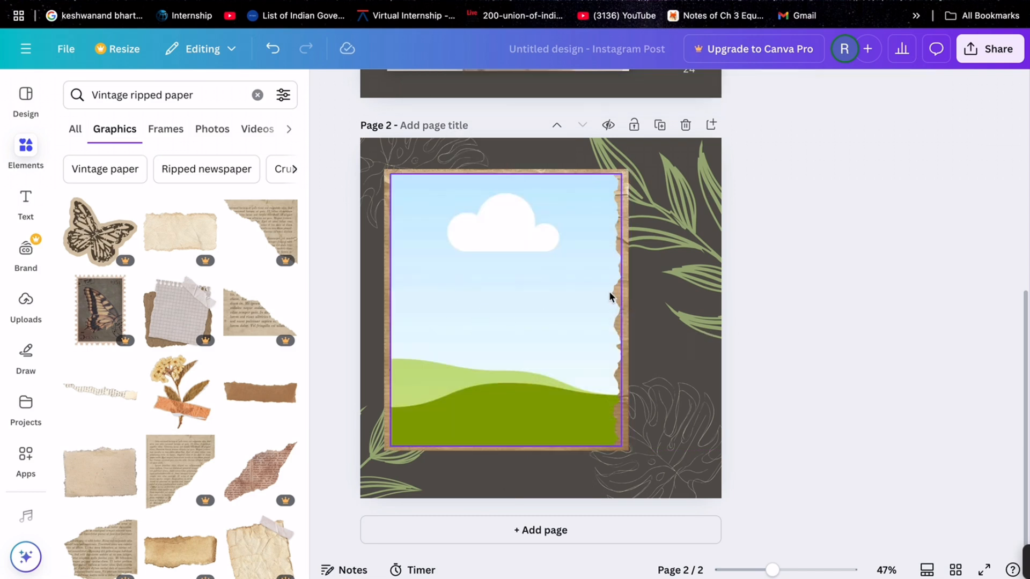
# - Try covering the large frame with a duplicate of the brown paper border cropped from above, and undo those changes
pyautogui.click(624, 279)
pyautogui.click(506, 140)
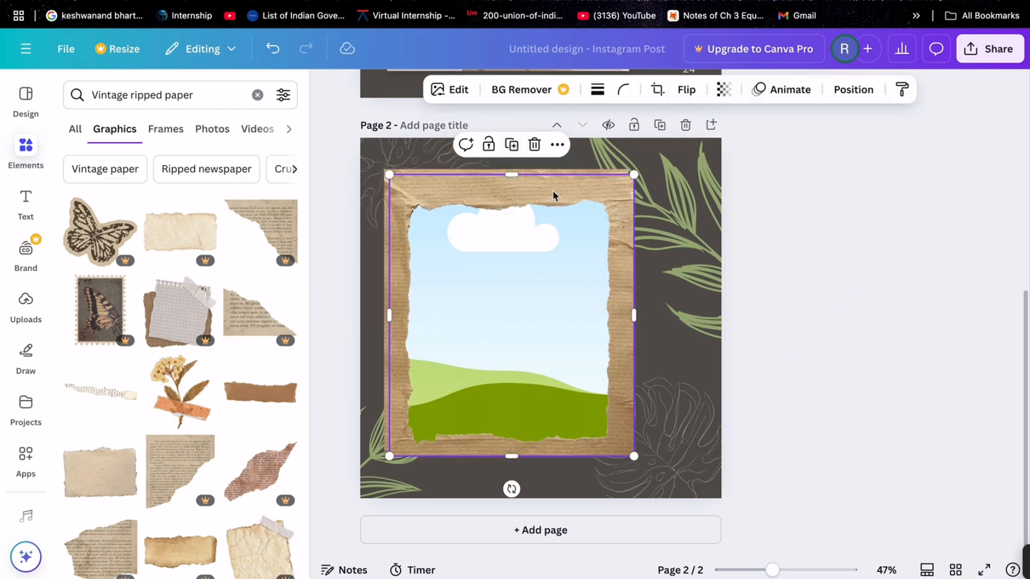
pyautogui.moveTo(512, 173); pyautogui.dragTo(512, 256)
pyautogui.moveTo(496, 396); pyautogui.dragTo(487, 421)
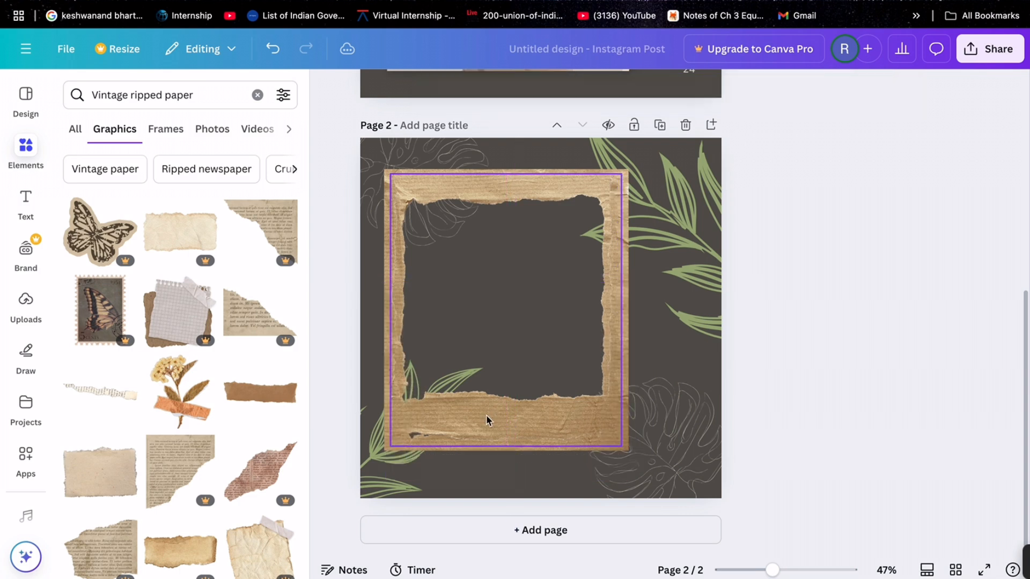
pyautogui.click(274, 50)
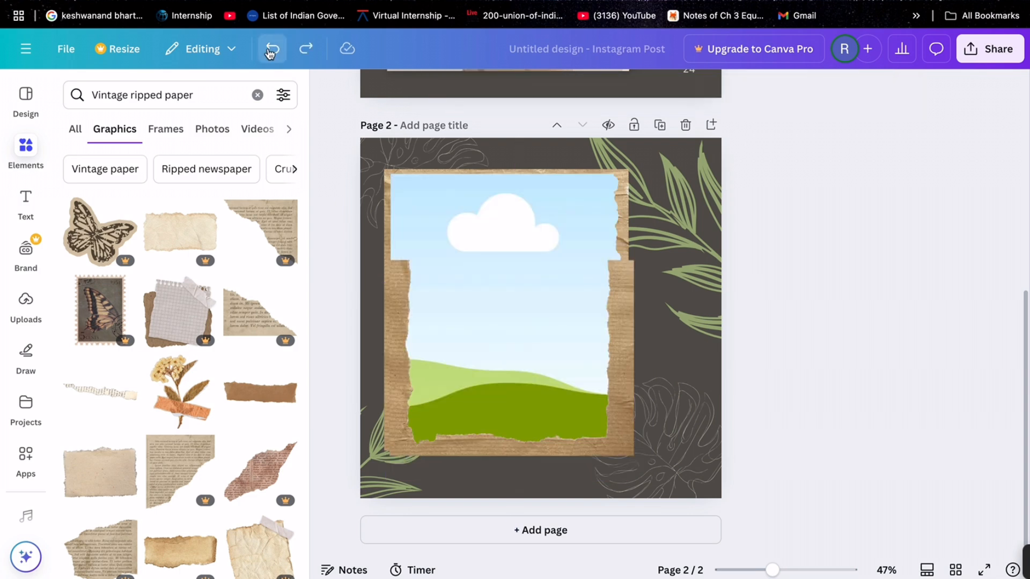
pyautogui.click(272, 50)
pyautogui.click(271, 51)
# - Select and copy the smaller photo together with its cream torn-paper backing on page 1
pyautogui.scroll(3, 775, 255)
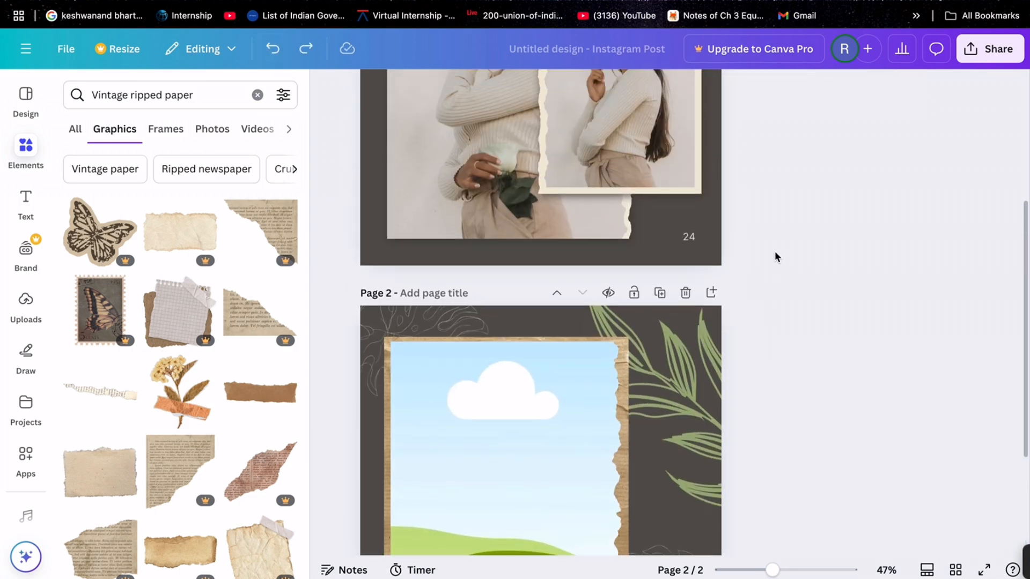
pyautogui.scroll(1, 774, 256)
pyautogui.click(663, 195)
pyautogui.click(788, 235)
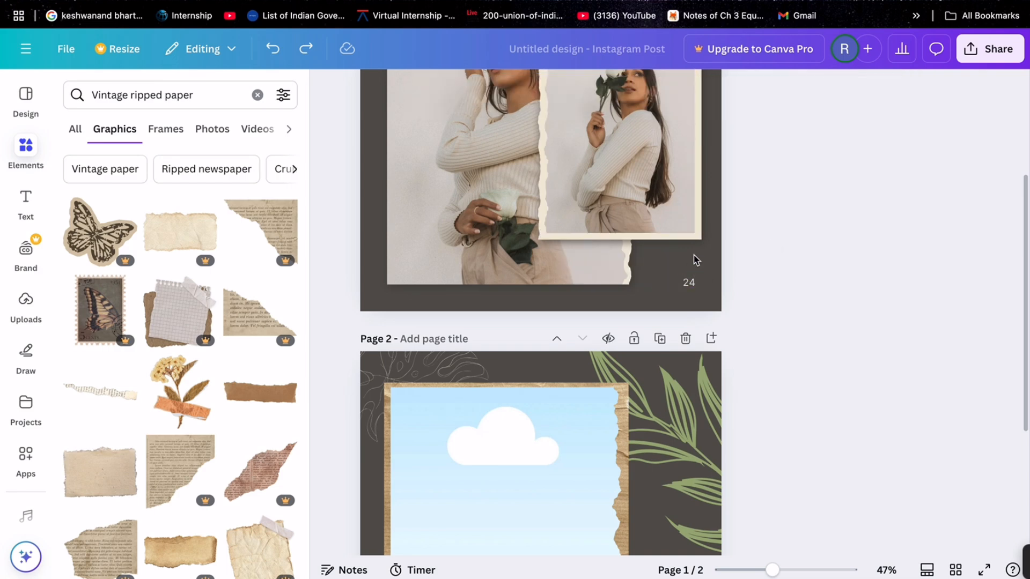
pyautogui.moveTo(694, 253); pyautogui.dragTo(664, 177)
# - Paste the smaller framed photo onto page 2, shift it slightly right and down, and nudge its photo right within the backing
pyautogui.scroll(-3, 624, 433)
pyautogui.scroll(-1, 623, 436)
pyautogui.click(624, 436)
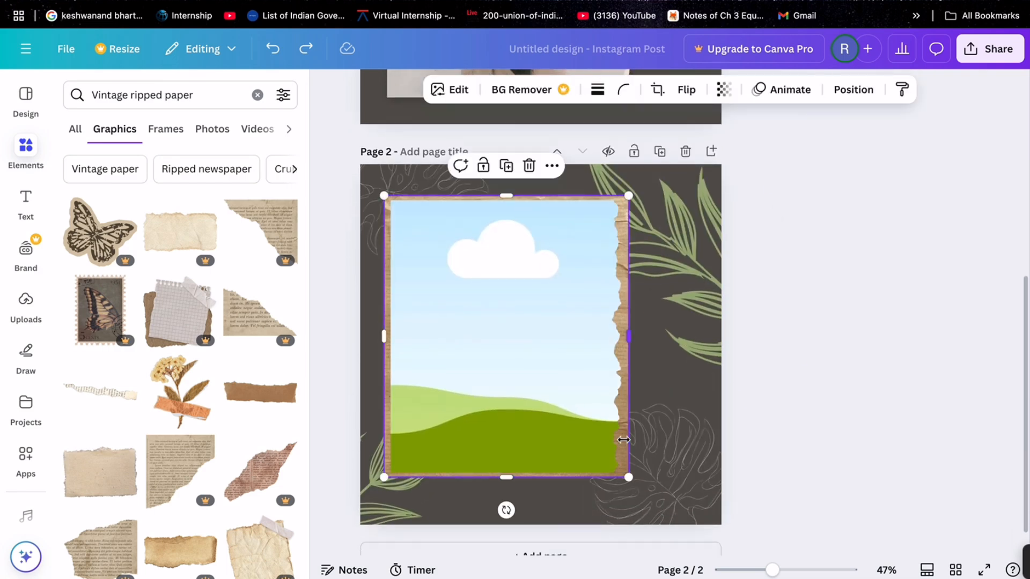
pyautogui.click(647, 417)
pyautogui.click(643, 342)
pyautogui.press('super+v')
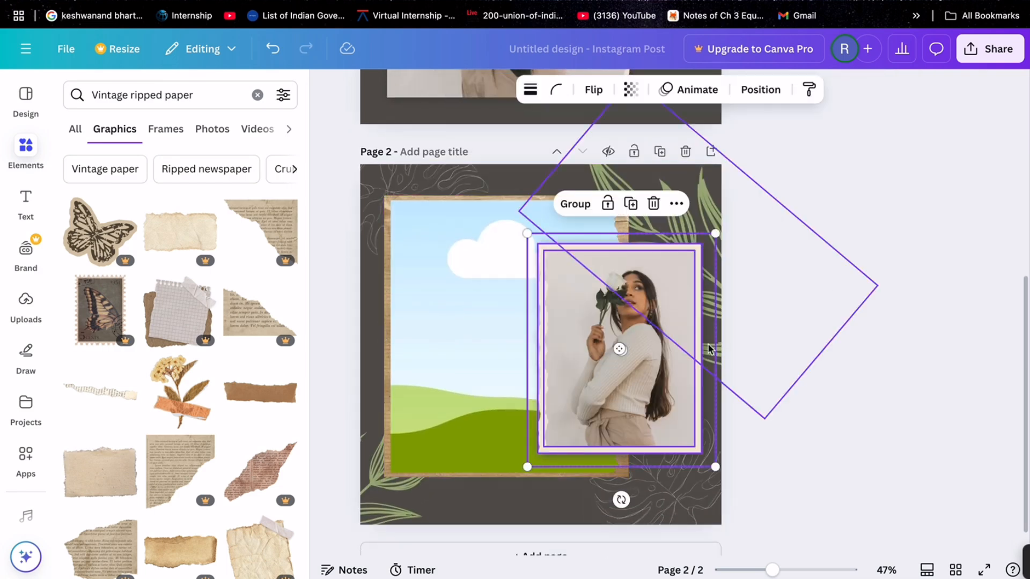
pyautogui.moveTo(708, 349); pyautogui.dragTo(713, 349)
pyautogui.click(787, 310)
pyautogui.click(651, 331)
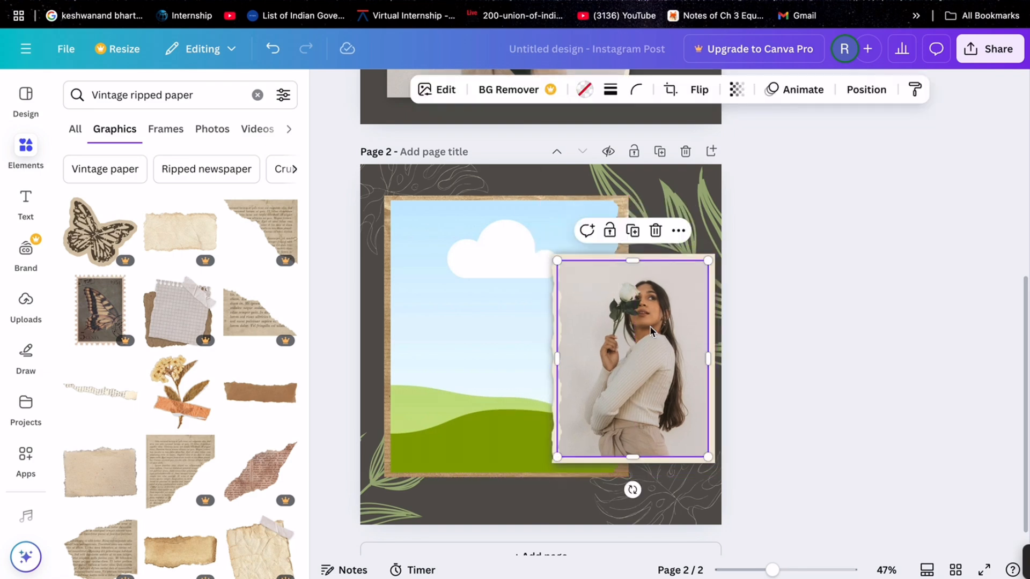
pyautogui.moveTo(651, 331); pyautogui.dragTo(653, 331)
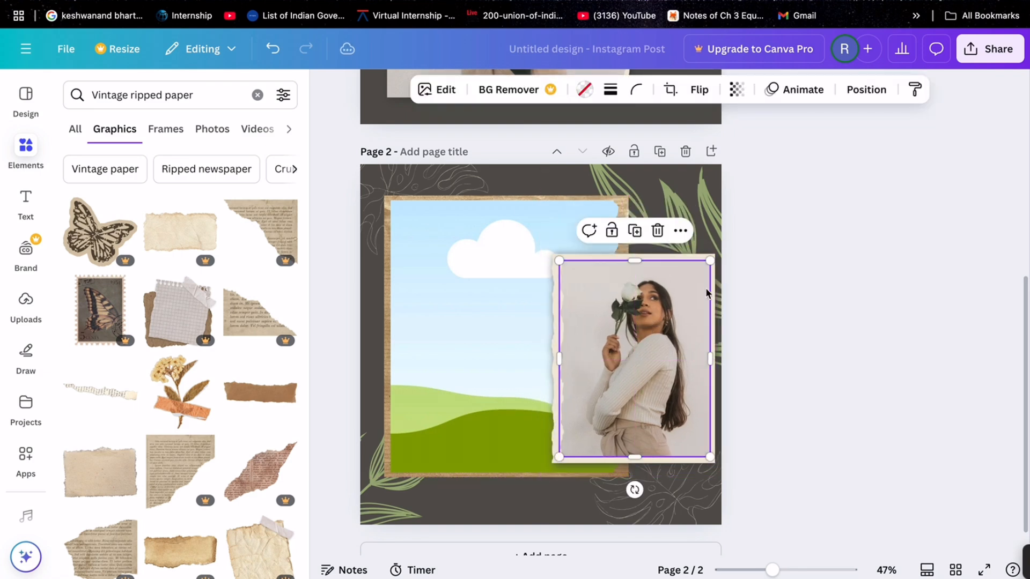
# - Recolour the smaller photo's cream torn-paper backing on page 2 brown, and delete the brown paper border behind the large frame
pyautogui.click(695, 259)
pyautogui.click(534, 89)
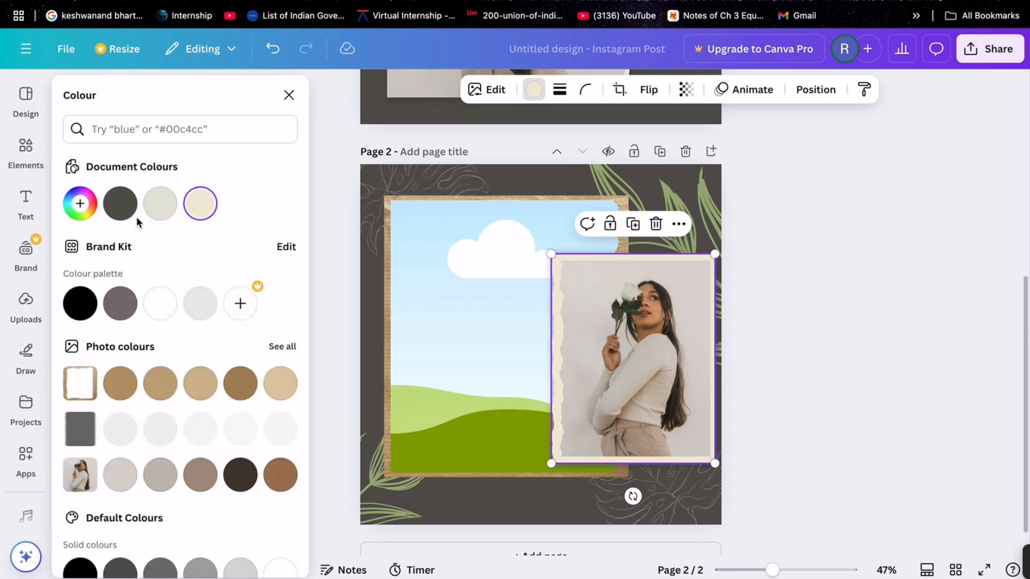
pyautogui.scroll(-4, 199, 417)
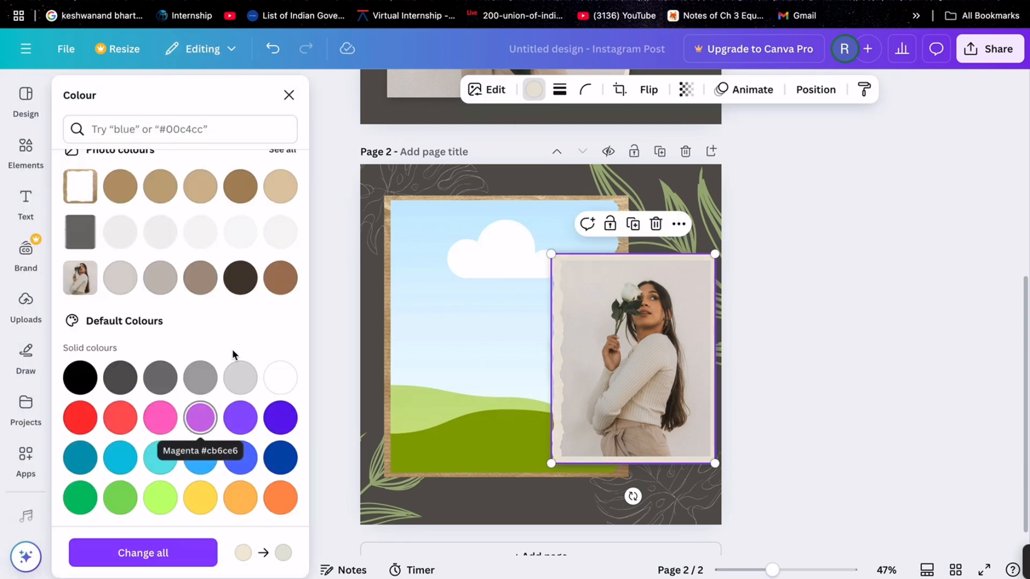
pyautogui.click(120, 186)
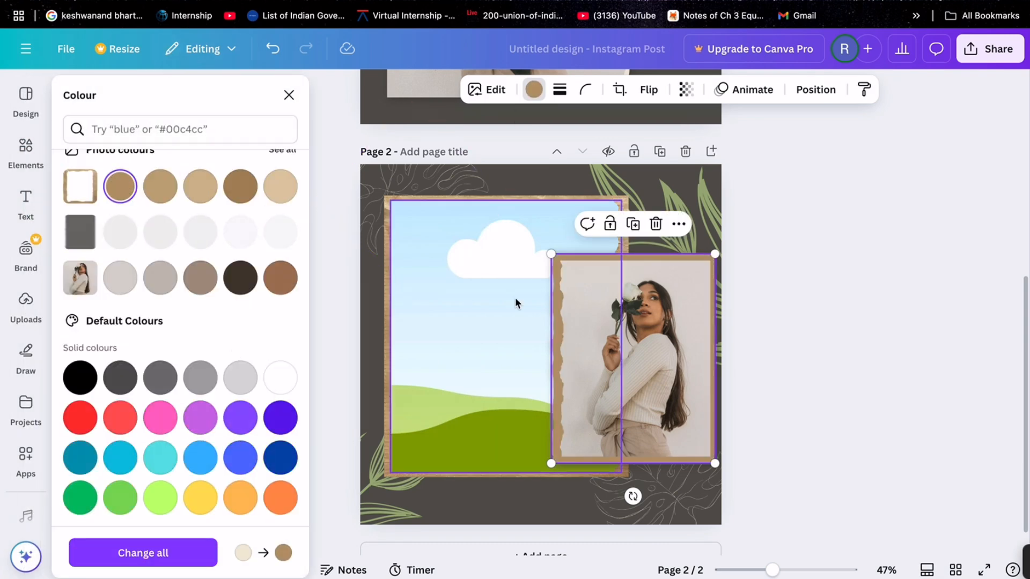
pyautogui.click(394, 198)
pyautogui.press('Delete')
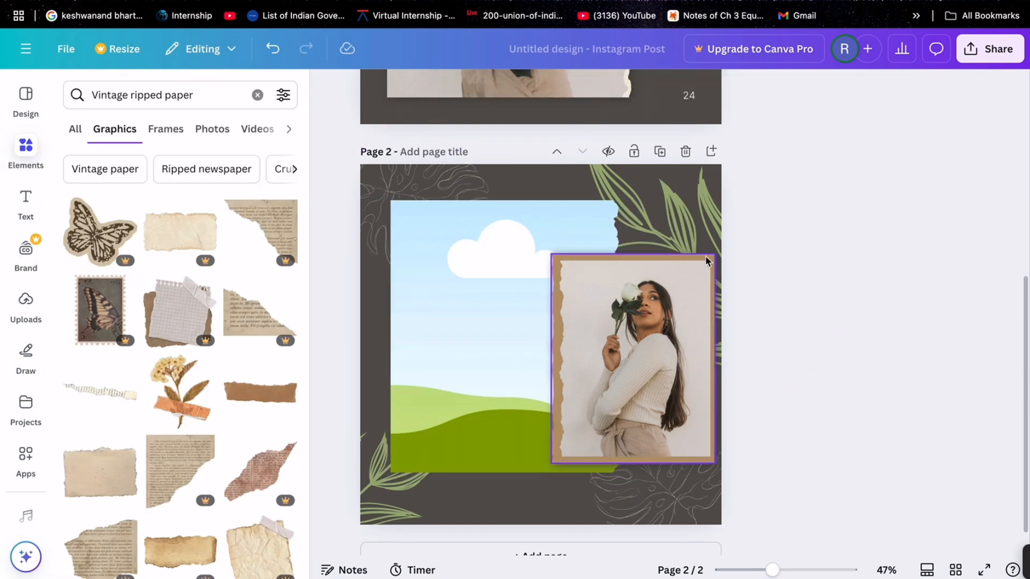
# - Shrink the large photo on page 1 inward from its upper-left corner to expose its cream torn-paper backing, and copy that backing
pyautogui.scroll(7, 670, 239)
pyautogui.click(391, 179)
pyautogui.moveTo(387, 165); pyautogui.dragTo(400, 180)
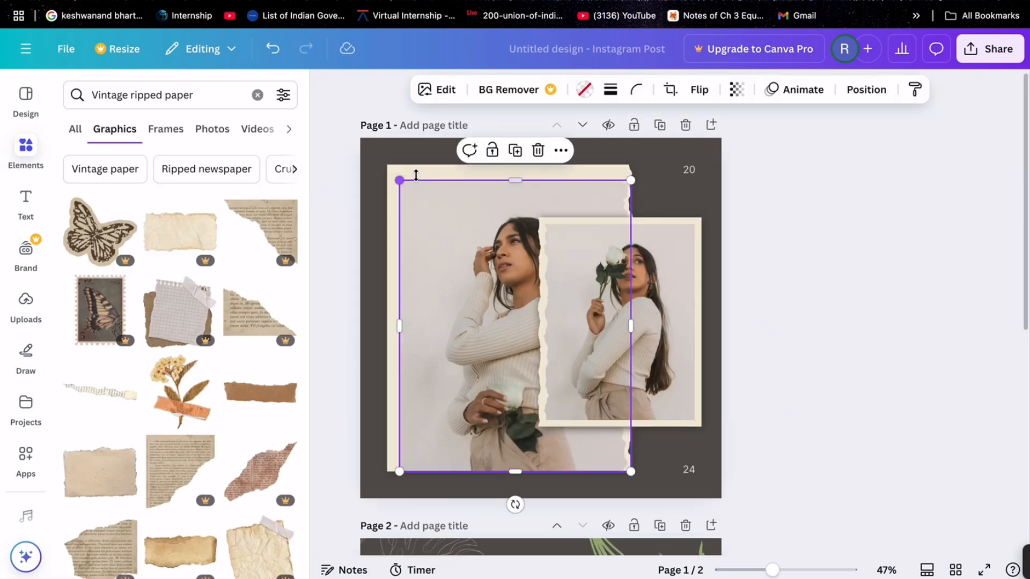
pyautogui.click(398, 170)
pyautogui.hotkey('ctrl', 'c')
# - Paste the cream torn-paper backing onto page 2, centre it over the large empty frame, and send it to the back
pyautogui.scroll(-7, 397, 171)
pyautogui.click(437, 242)
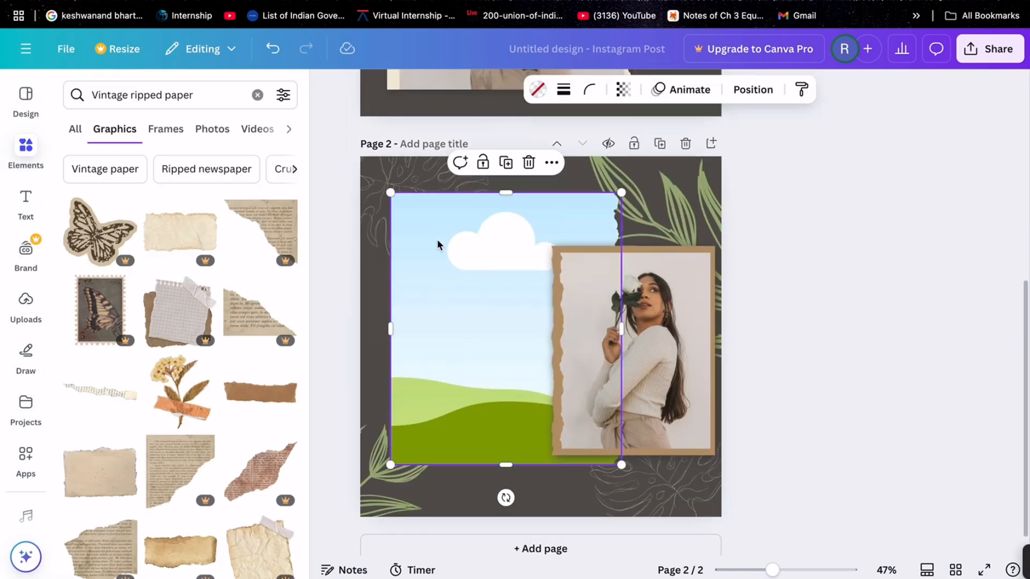
pyautogui.hotkey('ctrl', 'v')
pyautogui.moveTo(440, 239); pyautogui.dragTo(435, 230)
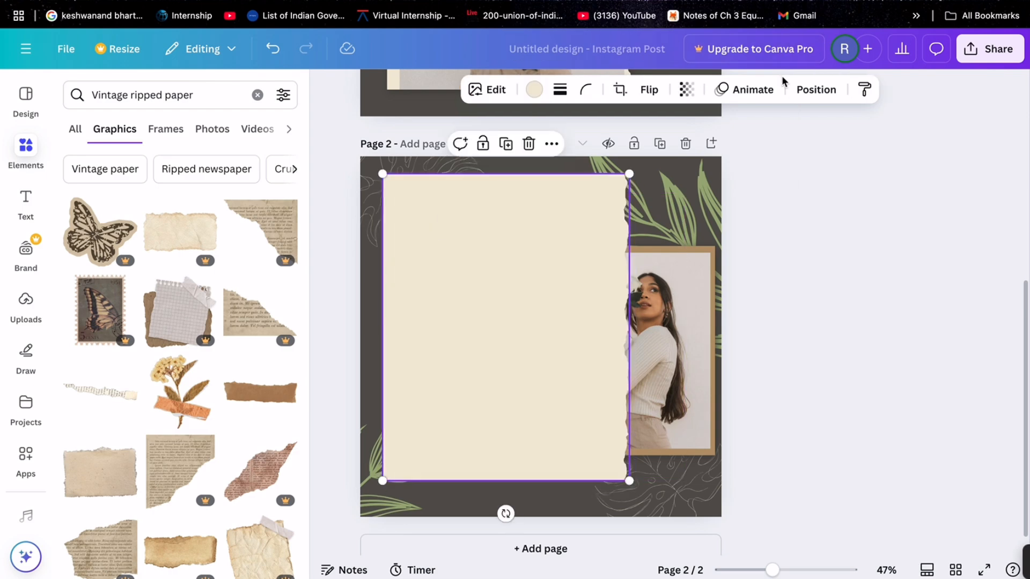
pyautogui.click(816, 89)
pyautogui.click(220, 204)
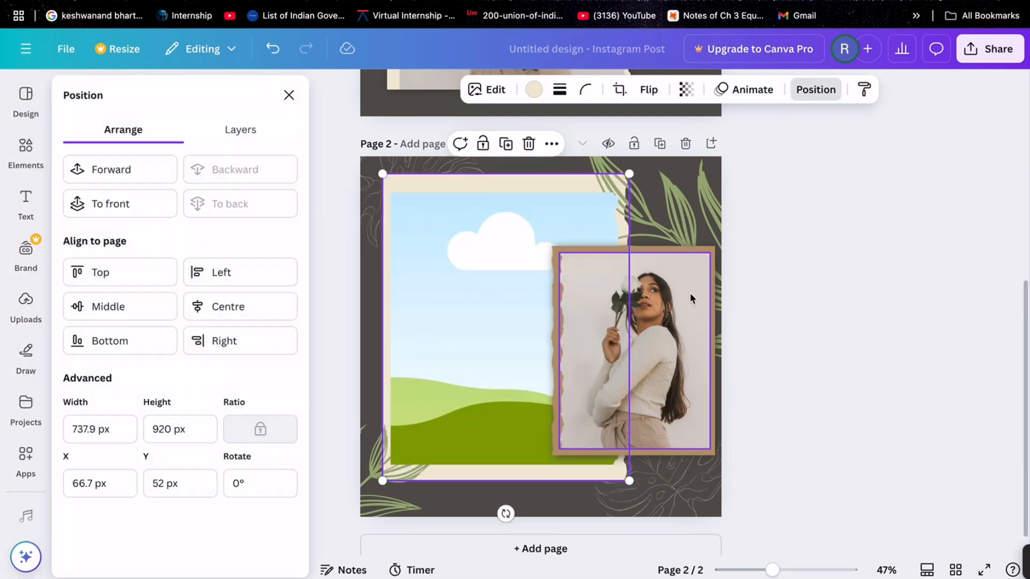
# - Extend the large empty frame's upper and lower edges to leave only a narrow cream paper border
pyautogui.click(484, 183)
pyautogui.moveTo(510, 194); pyautogui.dragTo(510, 181)
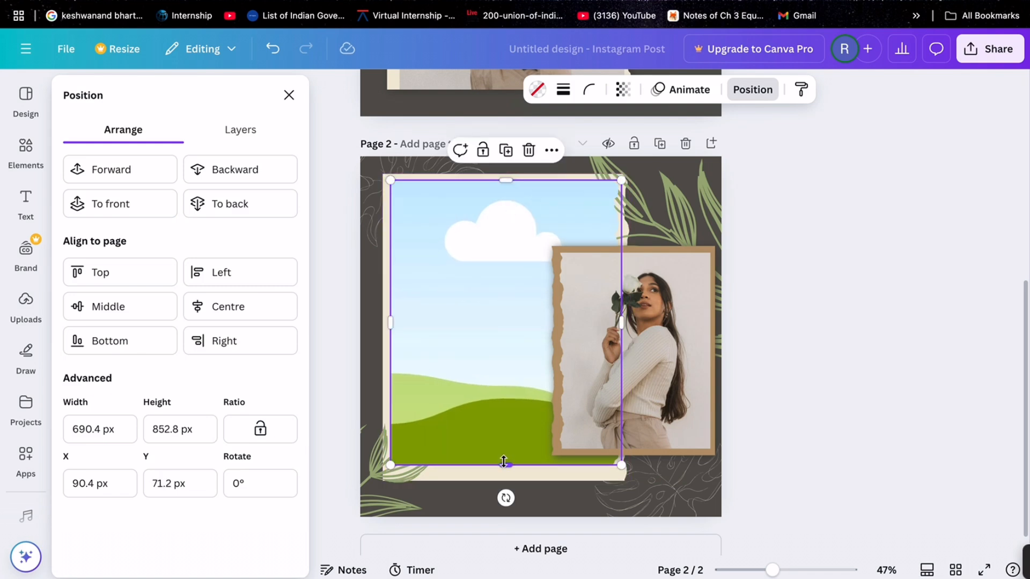
pyautogui.moveTo(503, 462)
pyautogui.mouseDown()
pyautogui.moveTo(506, 479)
pyautogui.moveTo(505, 470)
pyautogui.mouseUp()
# - Try deleting the lower-left leaf graphic on page 2, and undo the deletion
pyautogui.click(368, 494)
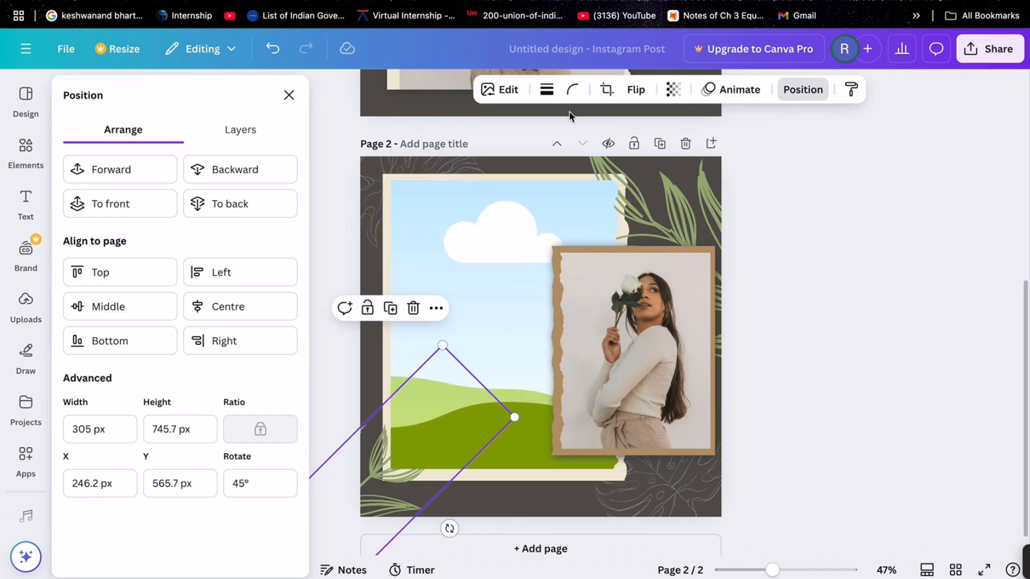
pyautogui.press('Delete')
pyautogui.click(692, 213)
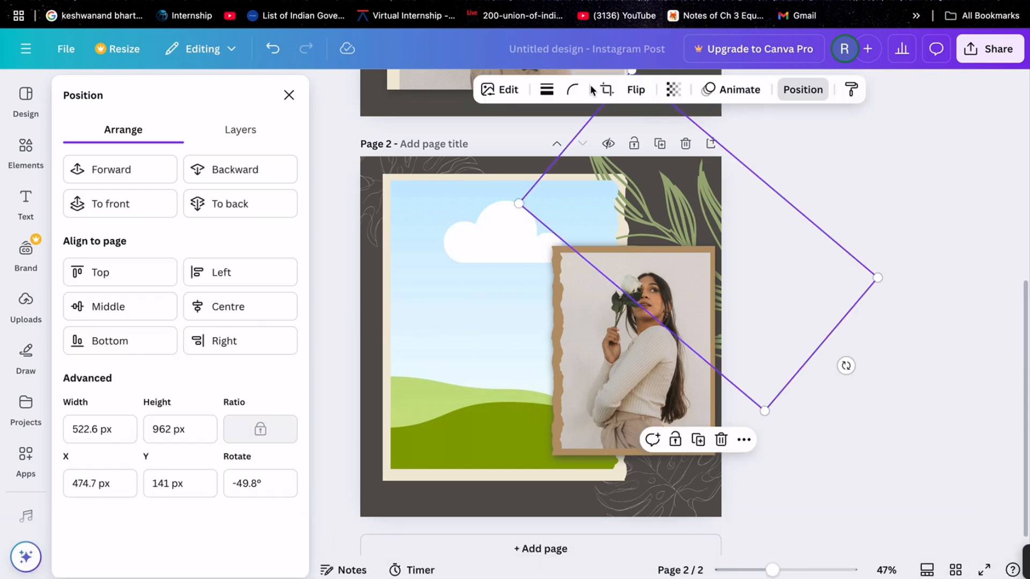
pyautogui.click(782, 89)
pyautogui.hotkey('ctrl', 'z')
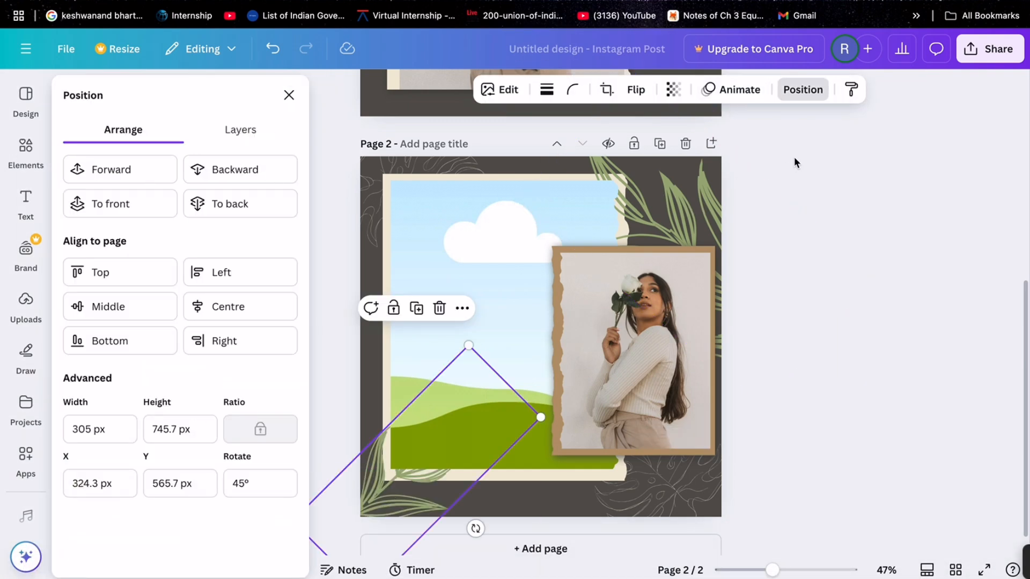
# - Send the lower-left and upper-right green leaf graphics on page 2 to the back, and reduce their opacity so they look faded
pyautogui.click(240, 205)
pyautogui.click(674, 89)
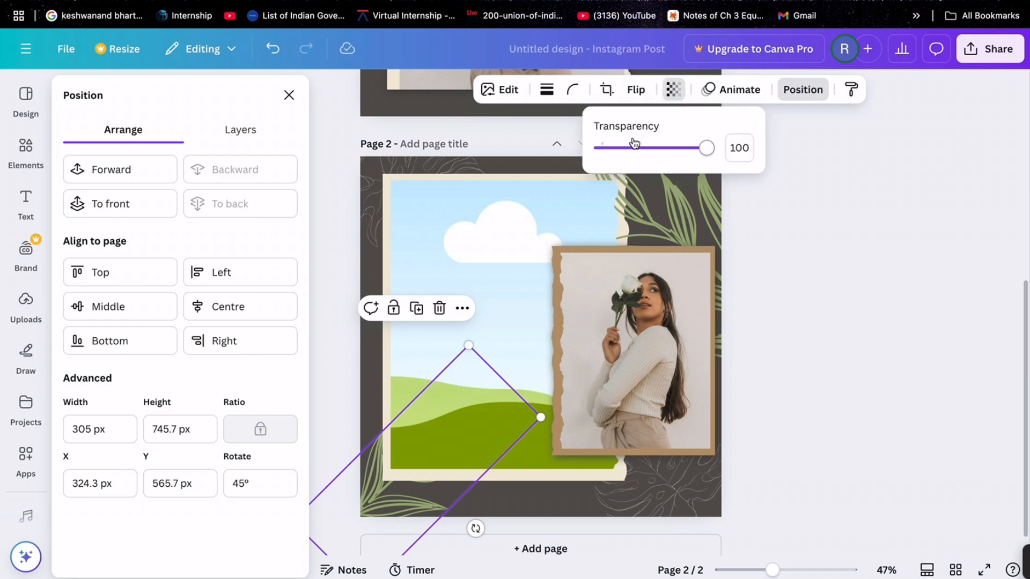
pyautogui.click(655, 224)
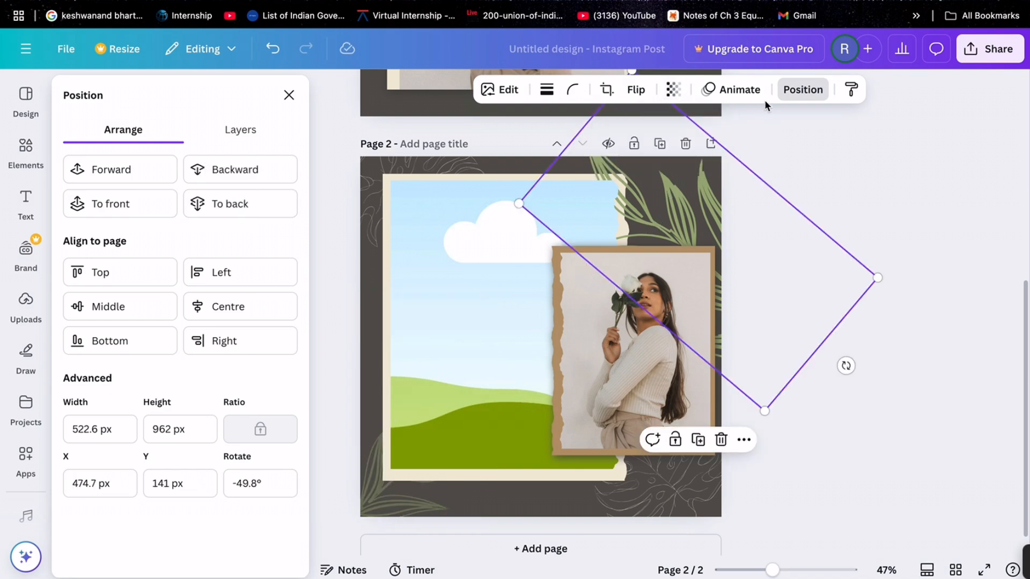
pyautogui.click(216, 210)
pyautogui.click(674, 89)
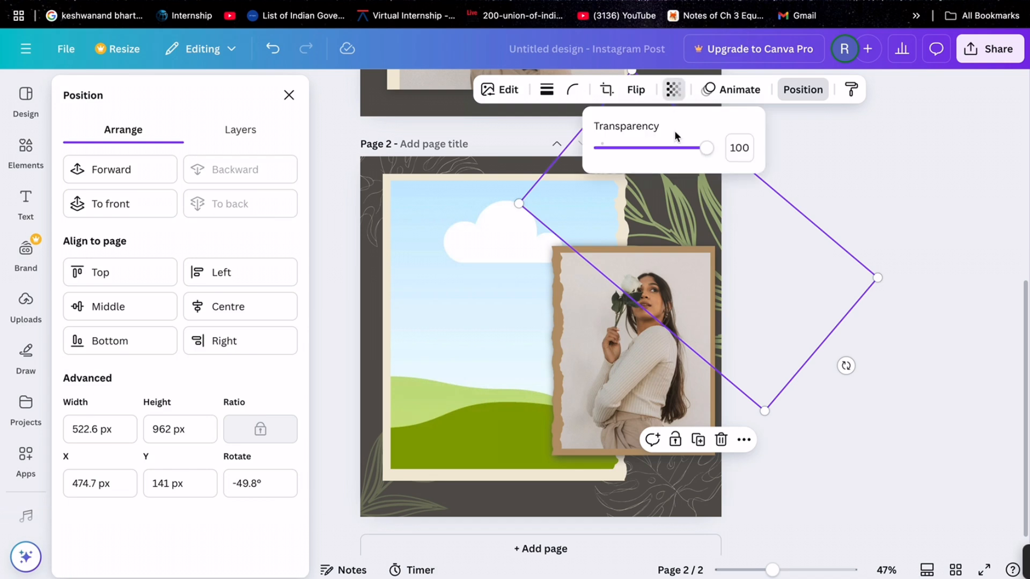
pyautogui.click(978, 294)
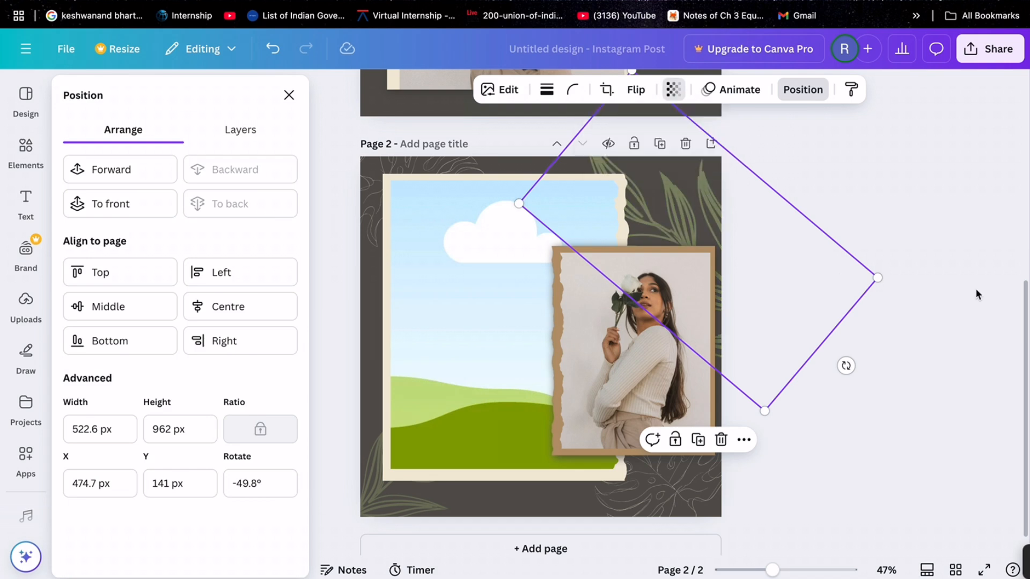
# - Delete the photo of the woman with the white rose from the smaller frame on page 2, keeping the empty frame
pyautogui.click(554, 381)
pyautogui.click(670, 391)
pyautogui.press('Delete')
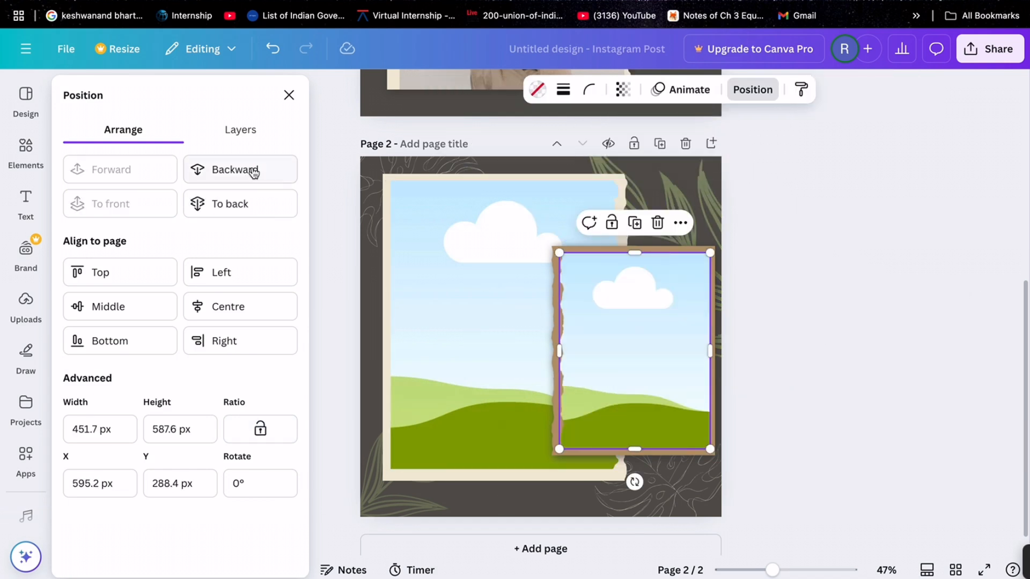
# - Search the elements for "asthetic" and look through the photo results for suitable frame pictures
pyautogui.click(25, 150)
pyautogui.click(193, 87)
pyautogui.write('asthe')
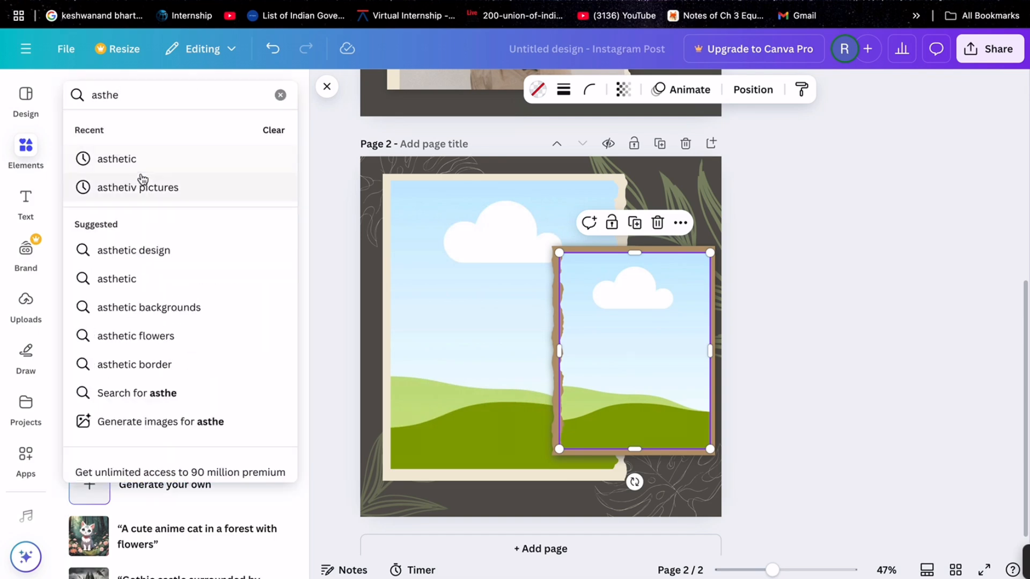
pyautogui.click(140, 159)
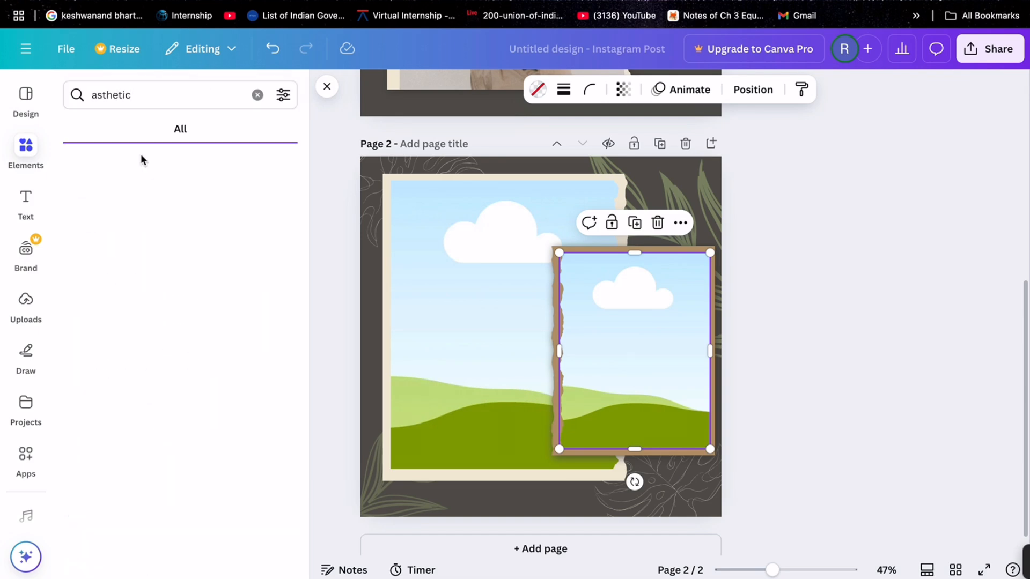
pyautogui.click(184, 127)
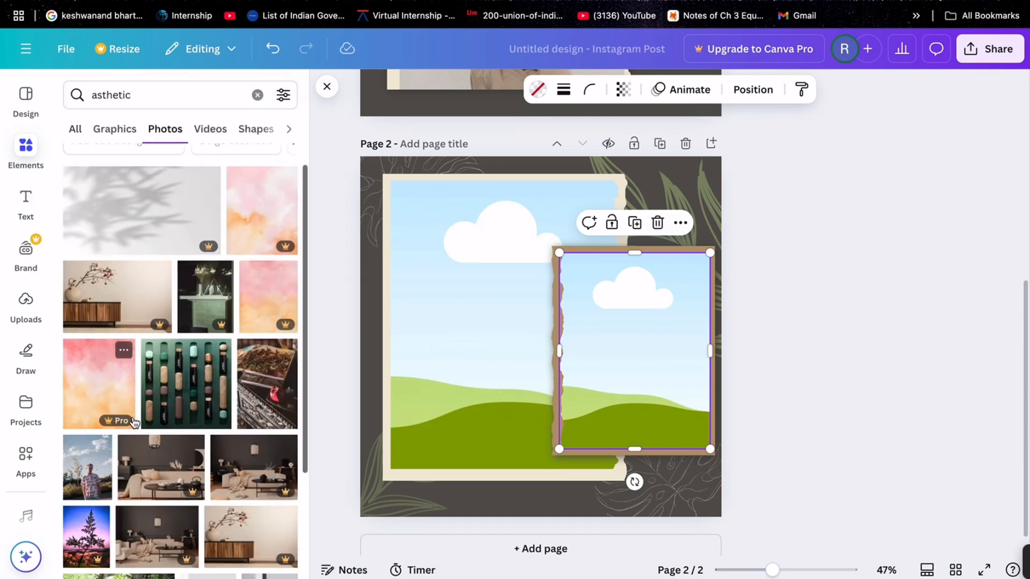
pyautogui.scroll(-5, 135, 424)
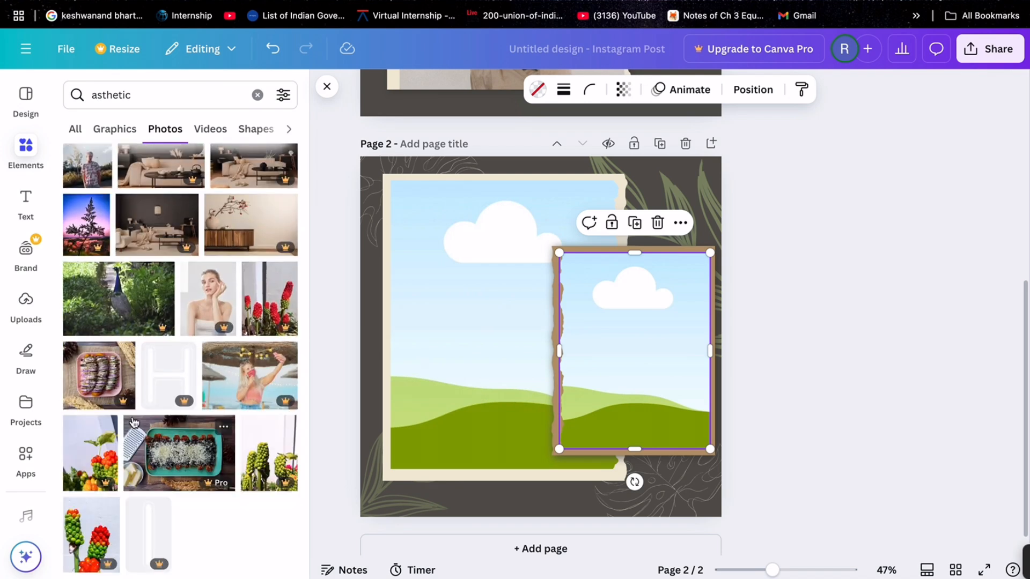
# - Change the photo search to "asthetic camera"
pyautogui.click(137, 95)
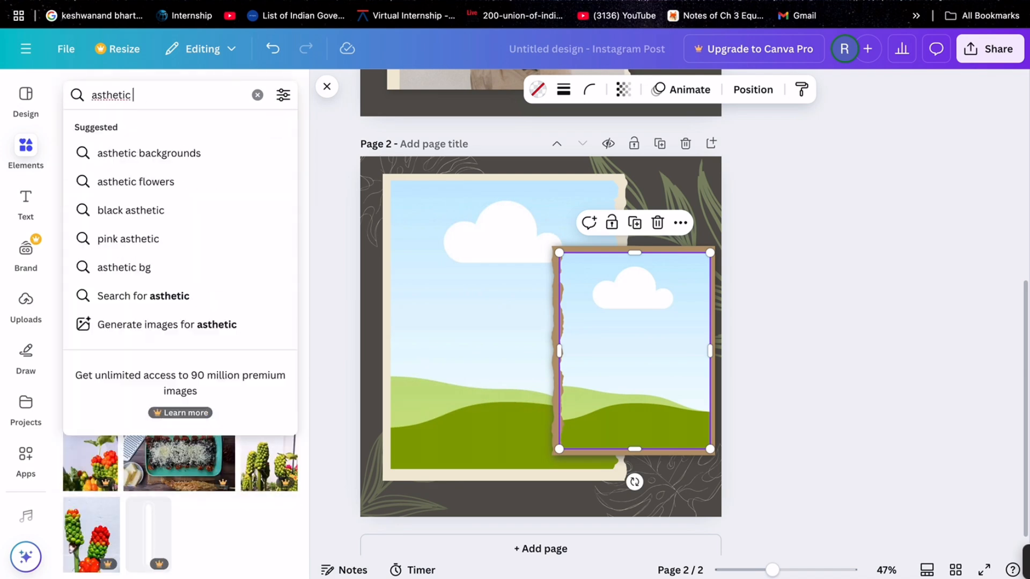
pyautogui.write('photo')
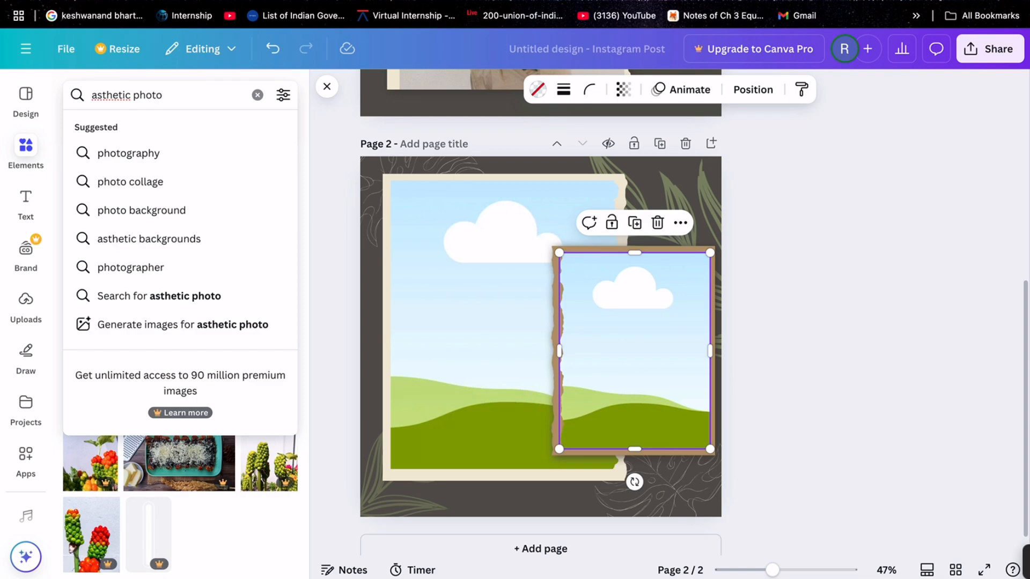
pyautogui.write('g')
pyautogui.press('BackSpace')
pyautogui.press('BackSpace')
pyautogui.press('BackSpace')
pyautogui.press('BackSpace')
pyautogui.press('BackSpace')
pyautogui.press('BackSpace')
pyautogui.write('camera')
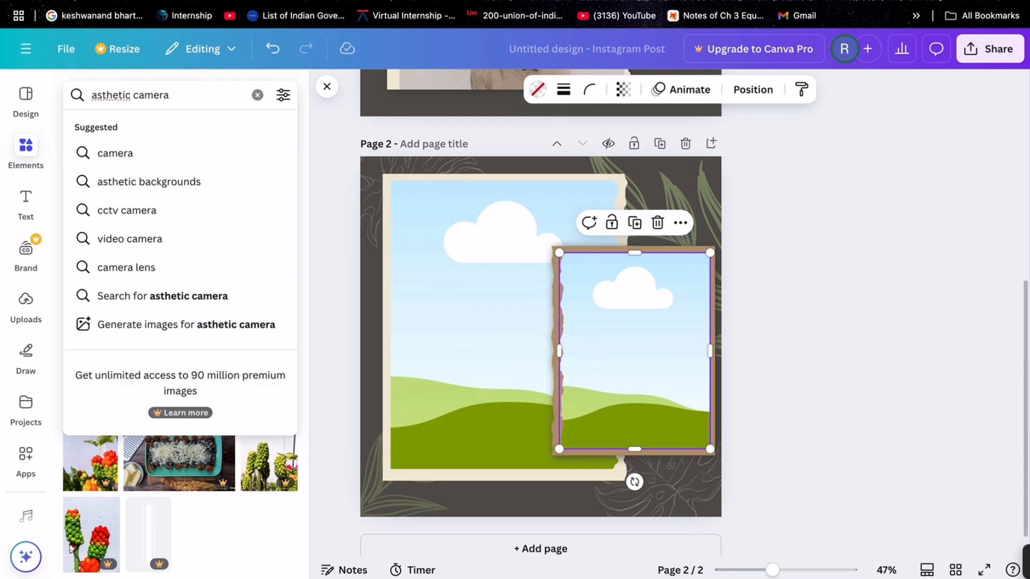
pyautogui.press('Return')
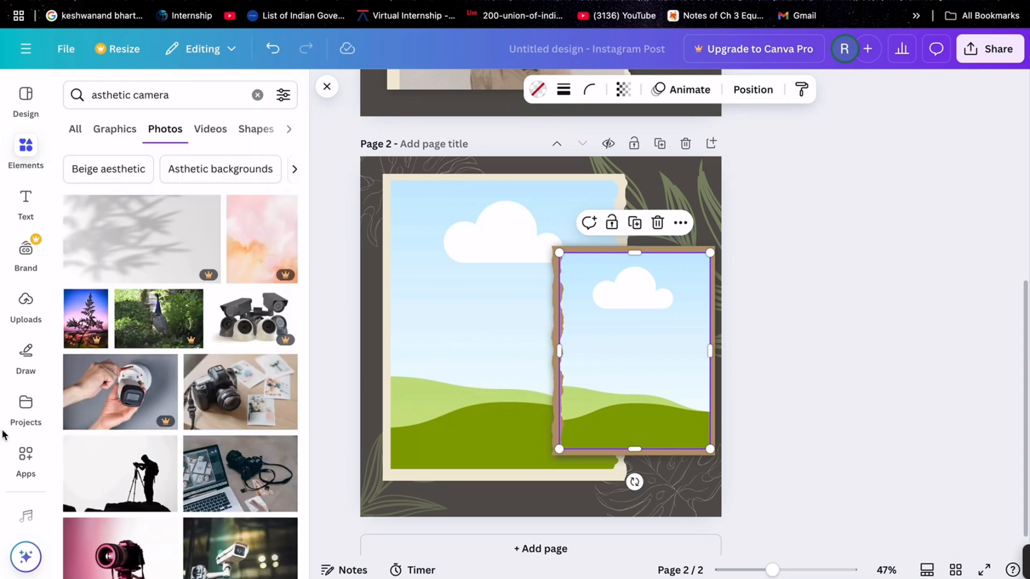
# - Fill the large frame on page 2 with the black-and-white photo of a woman holding a camera in the woods
pyautogui.scroll(-10, 107, 514)
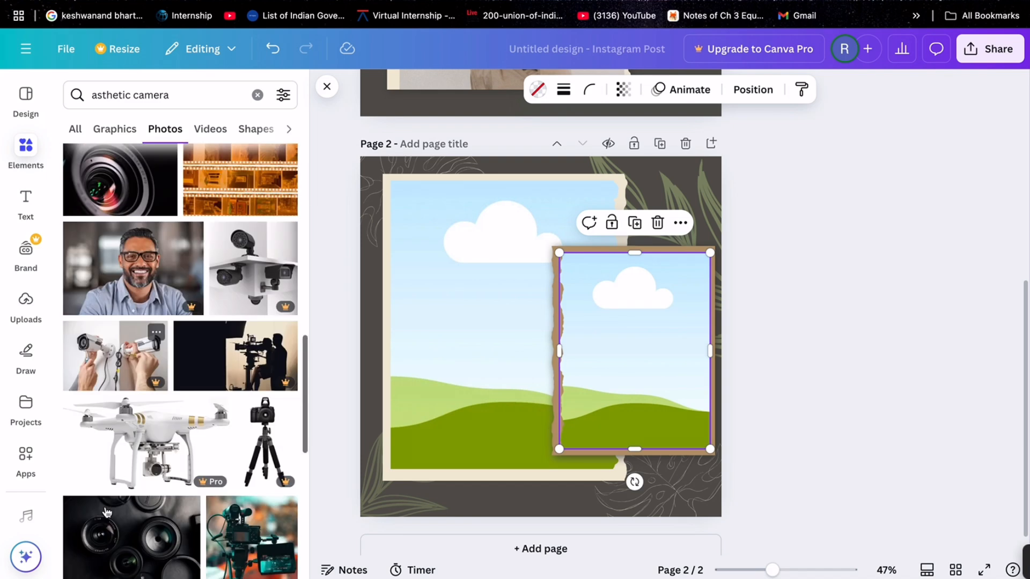
pyautogui.scroll(-15, 104, 506)
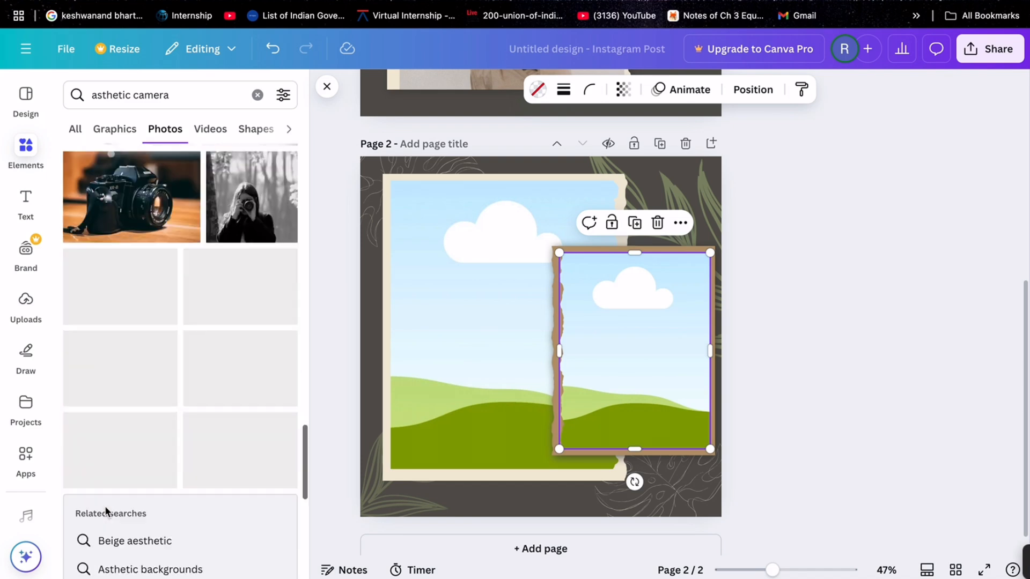
pyautogui.moveTo(252, 204); pyautogui.dragTo(485, 372)
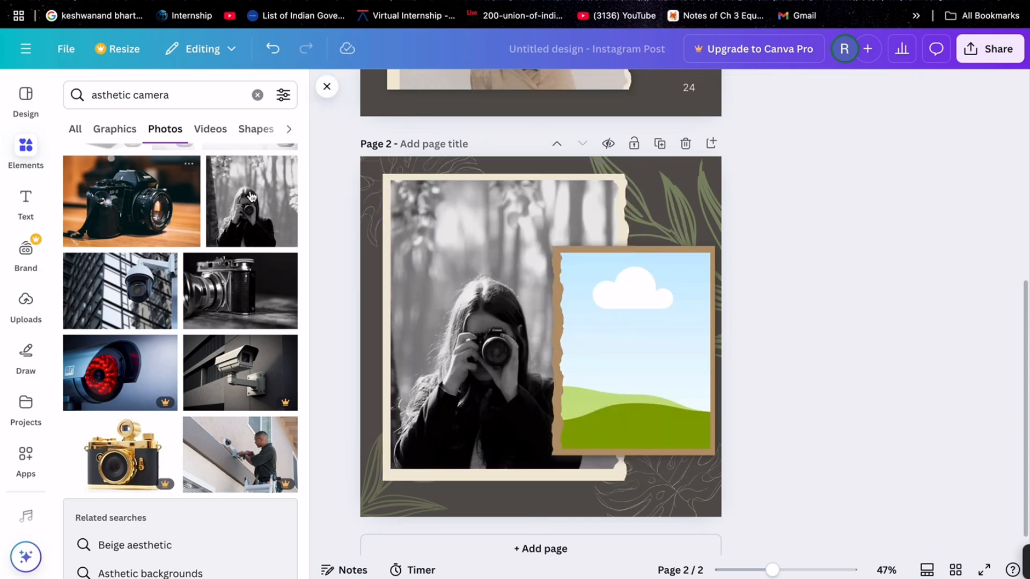
# - Find the black-and-white close-up of a Minolta camera in the photo results, and fill the smaller frame with it
pyautogui.scroll(1, 277, 238)
pyautogui.click(285, 207)
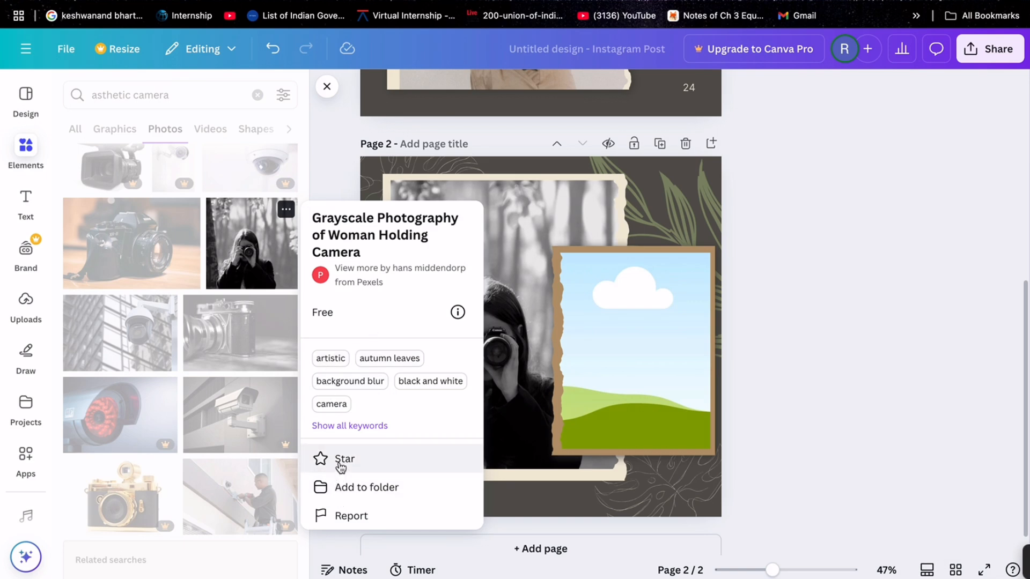
pyautogui.click(168, 476)
pyautogui.scroll(-8, 127, 471)
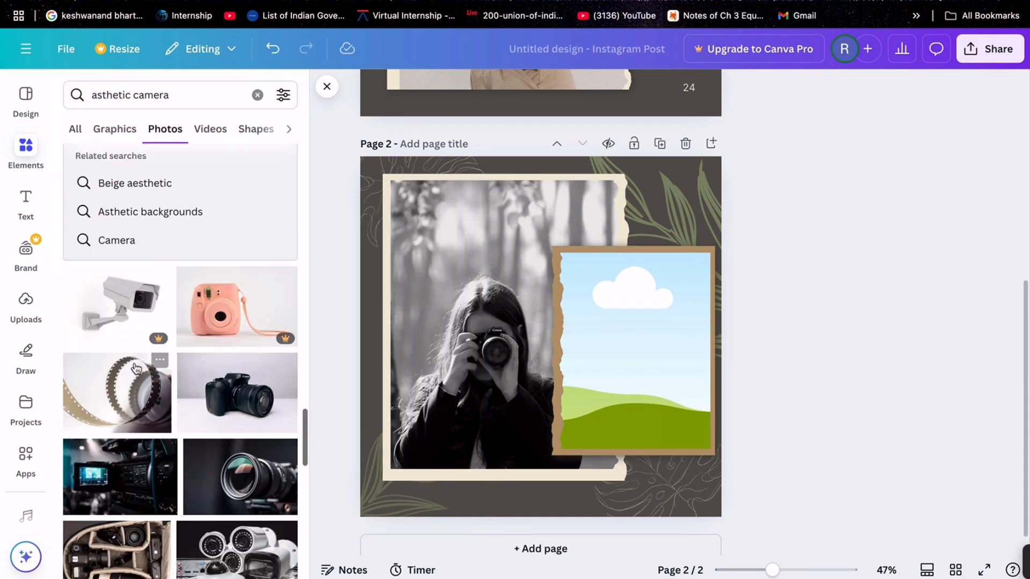
pyautogui.scroll(-10, 136, 367)
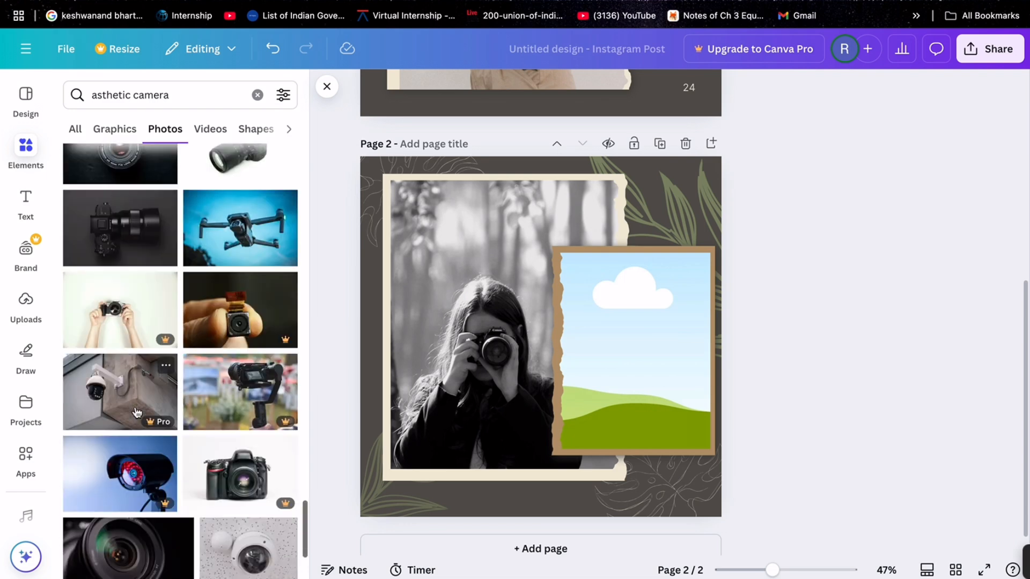
pyautogui.scroll(-10, 137, 412)
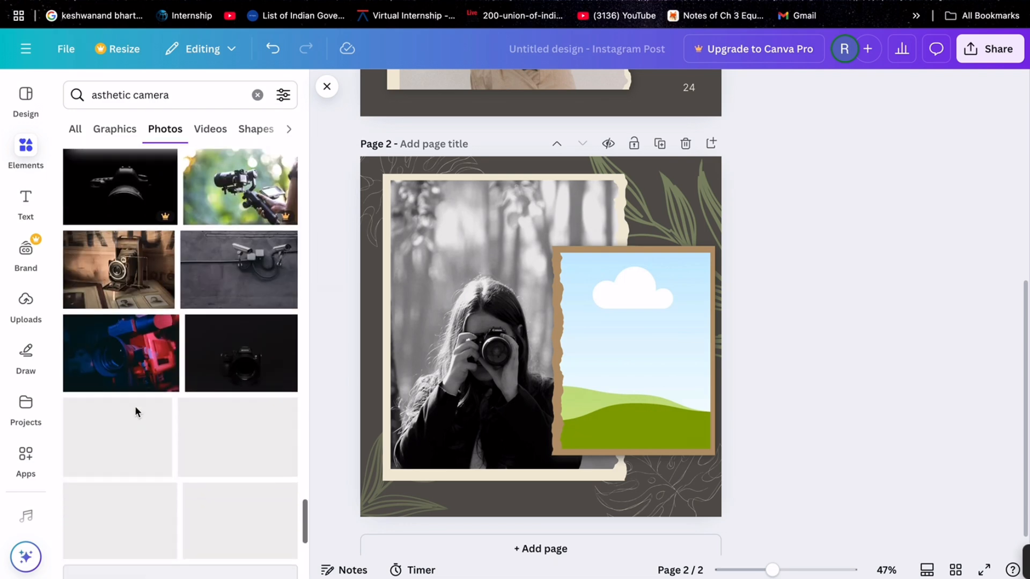
pyautogui.scroll(-10, 137, 412)
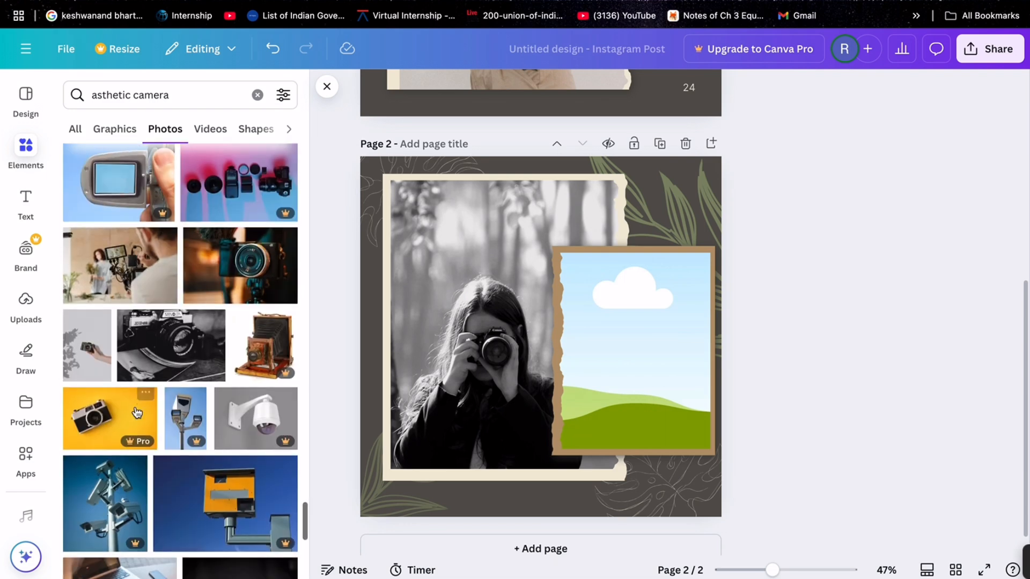
pyautogui.moveTo(177, 355); pyautogui.dragTo(593, 355)
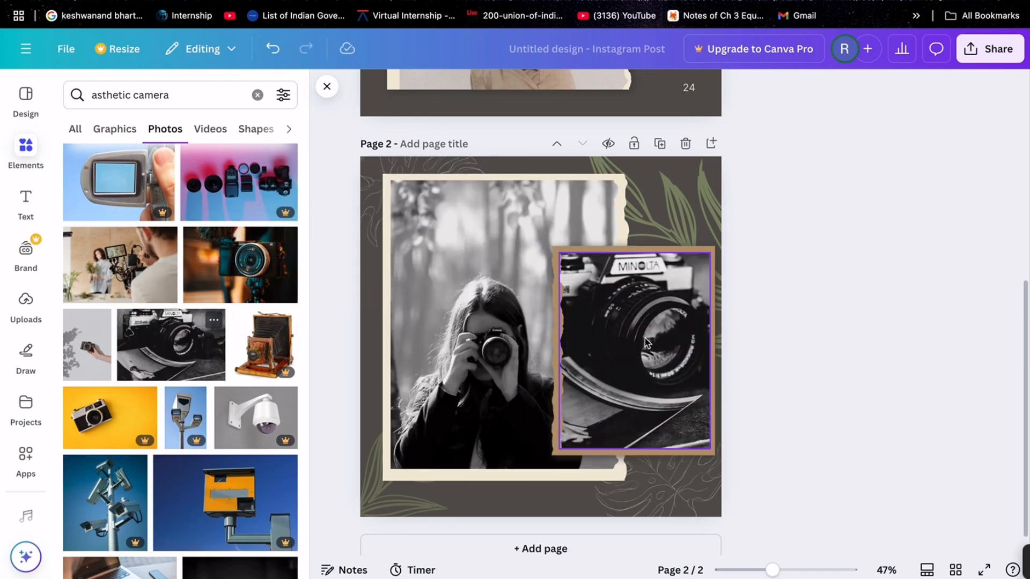
# - Recolour the large torn-paper frame on page 2 with the brown document colour used by the smaller frame
pyautogui.click(515, 279)
pyautogui.click(534, 90)
pyautogui.scroll(-3, 171, 369)
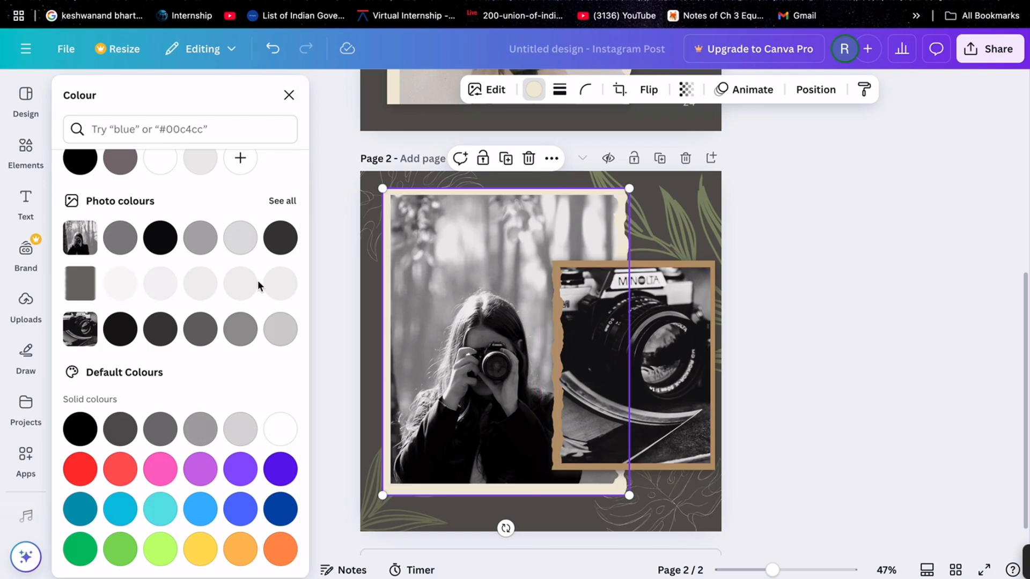
pyautogui.scroll(3, 257, 282)
pyautogui.click(160, 204)
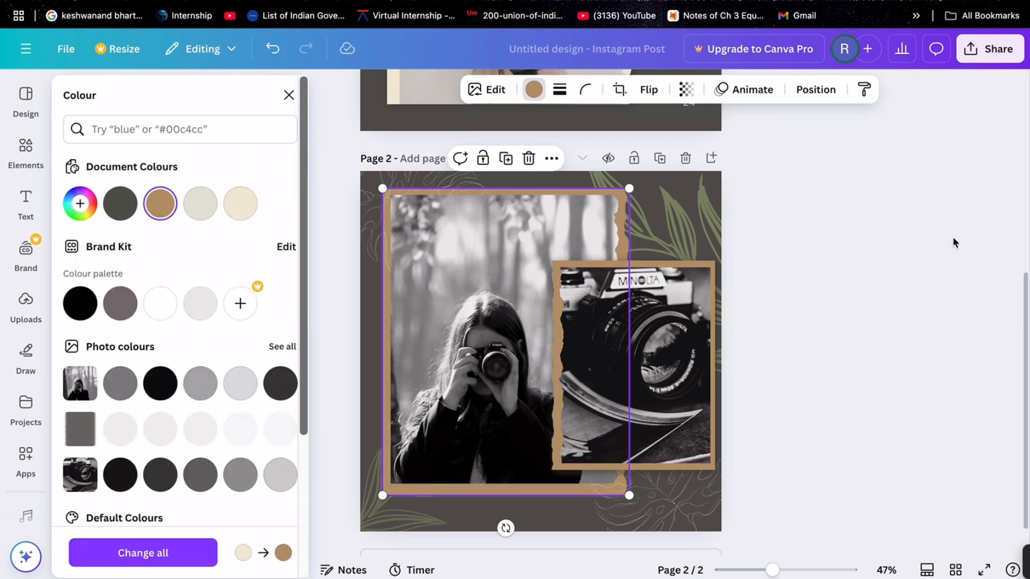
pyautogui.click(939, 244)
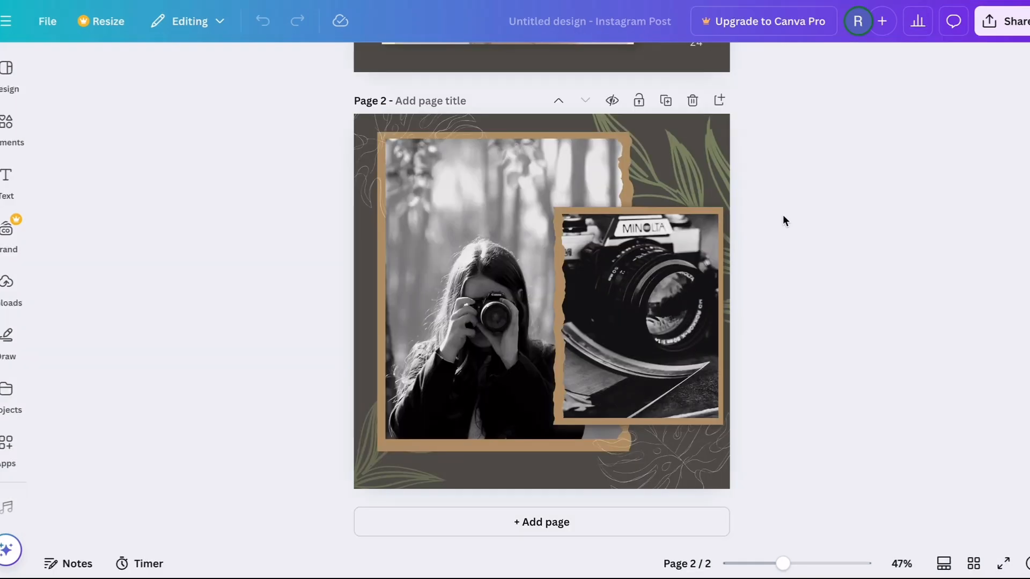
# - Download only page 2 of the design as a PNG at size 1
pyautogui.click(999, 27)
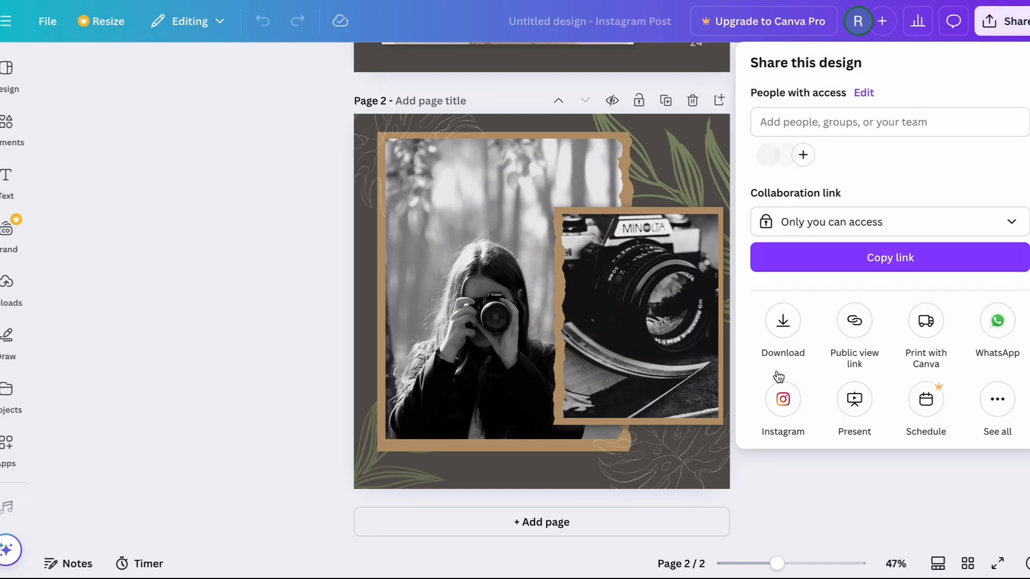
pyautogui.click(782, 320)
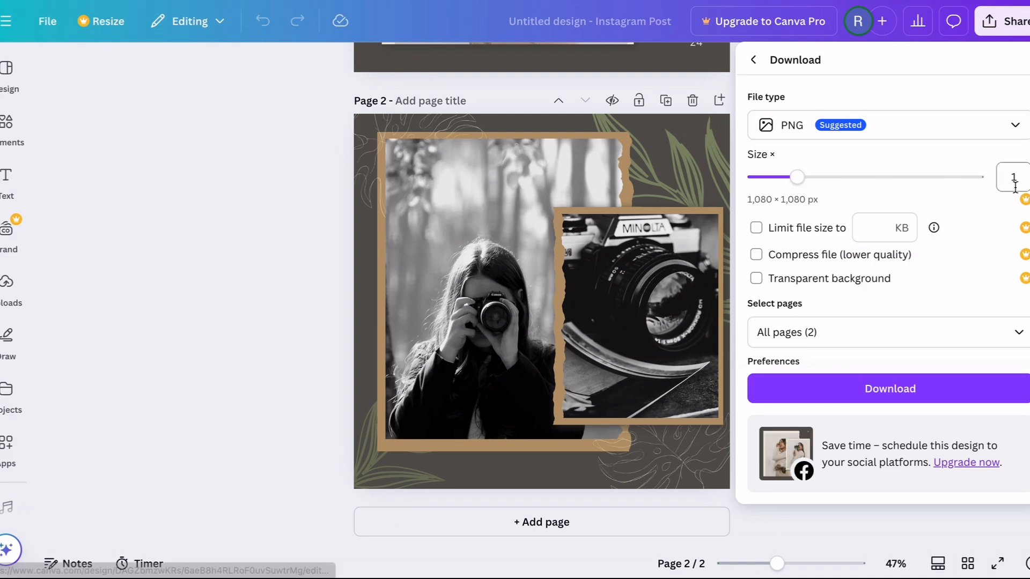
pyautogui.click(788, 339)
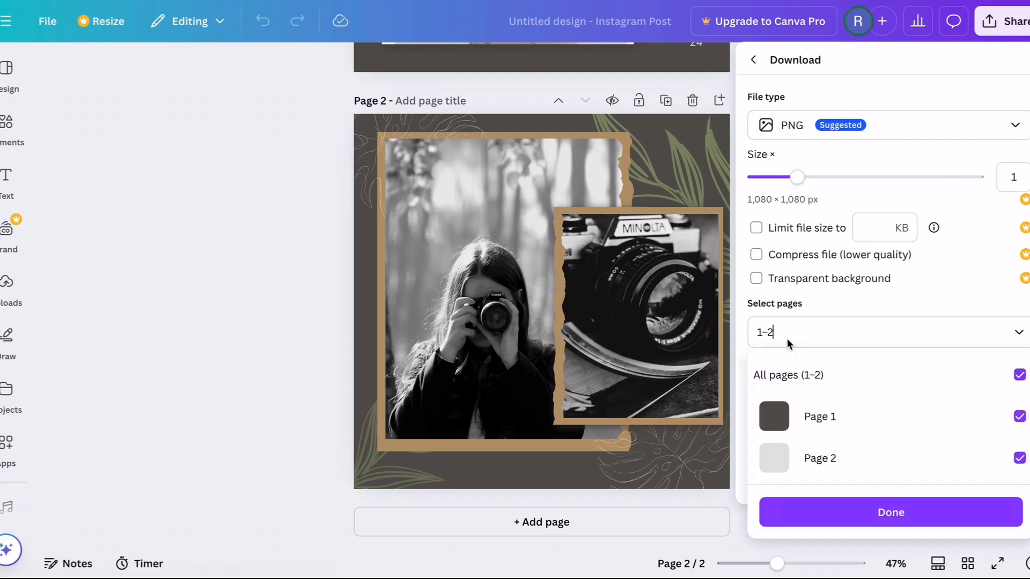
pyautogui.click(1019, 418)
pyautogui.click(1019, 459)
pyautogui.click(1020, 460)
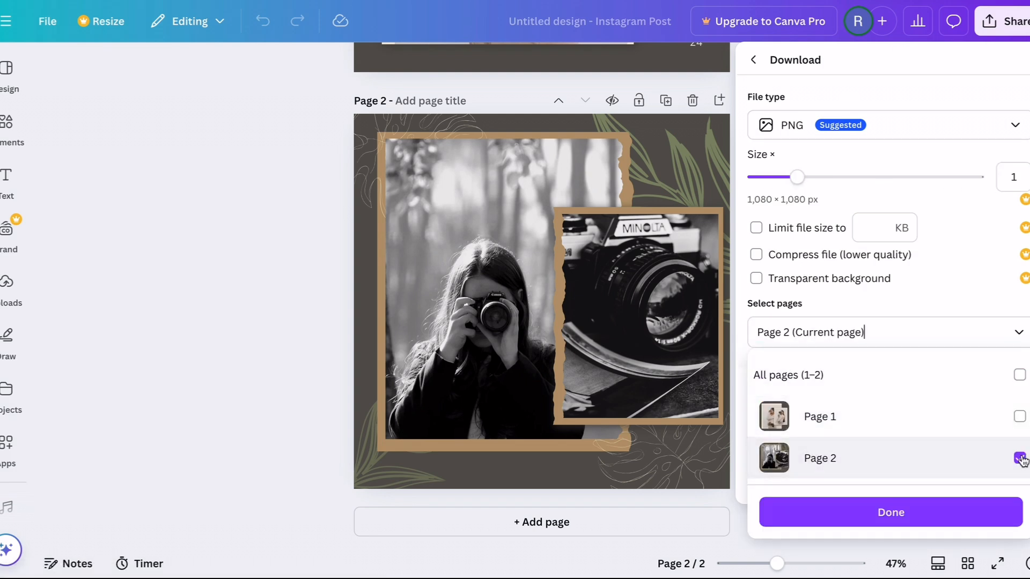
pyautogui.click(957, 510)
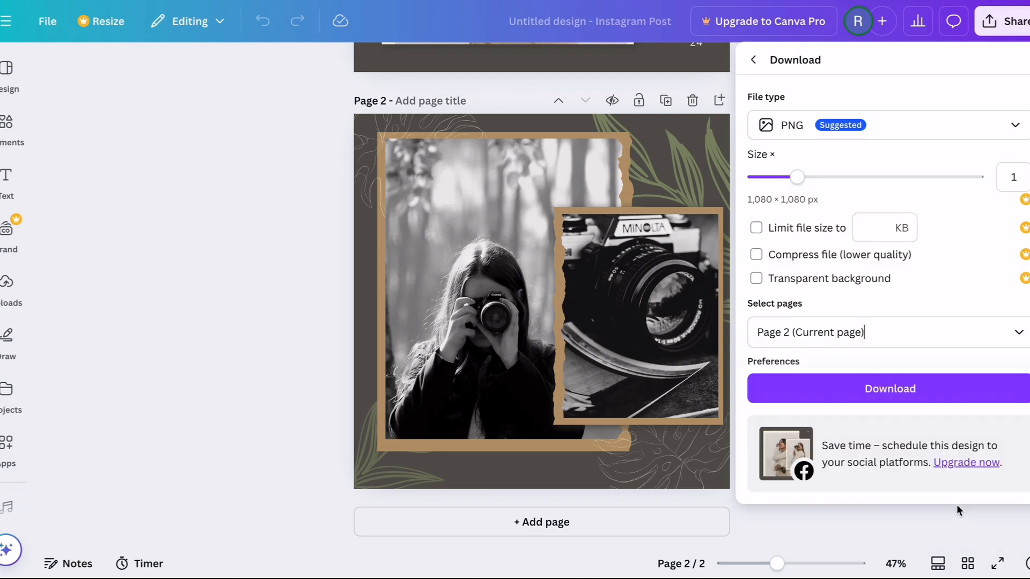
pyautogui.click(865, 397)
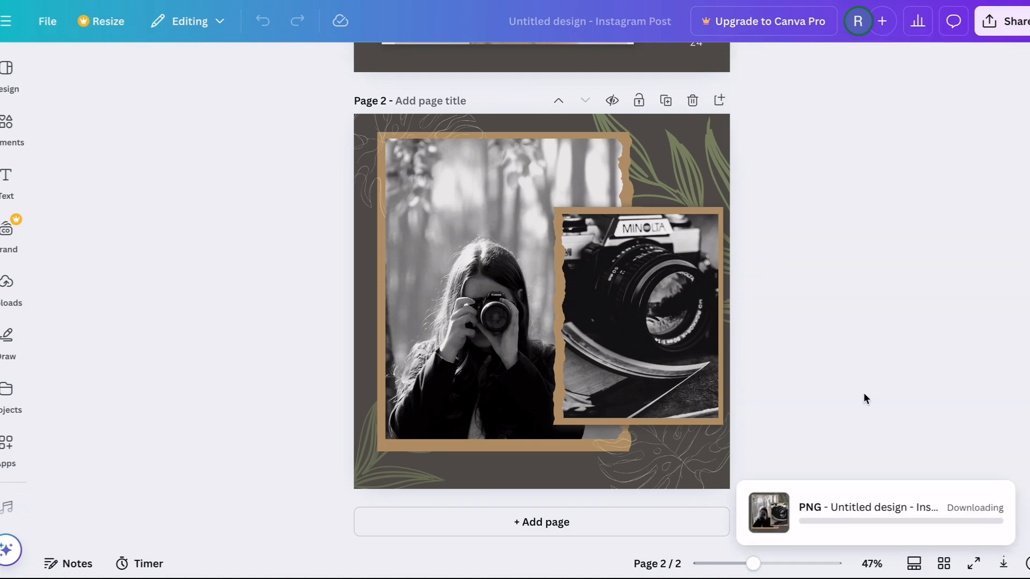